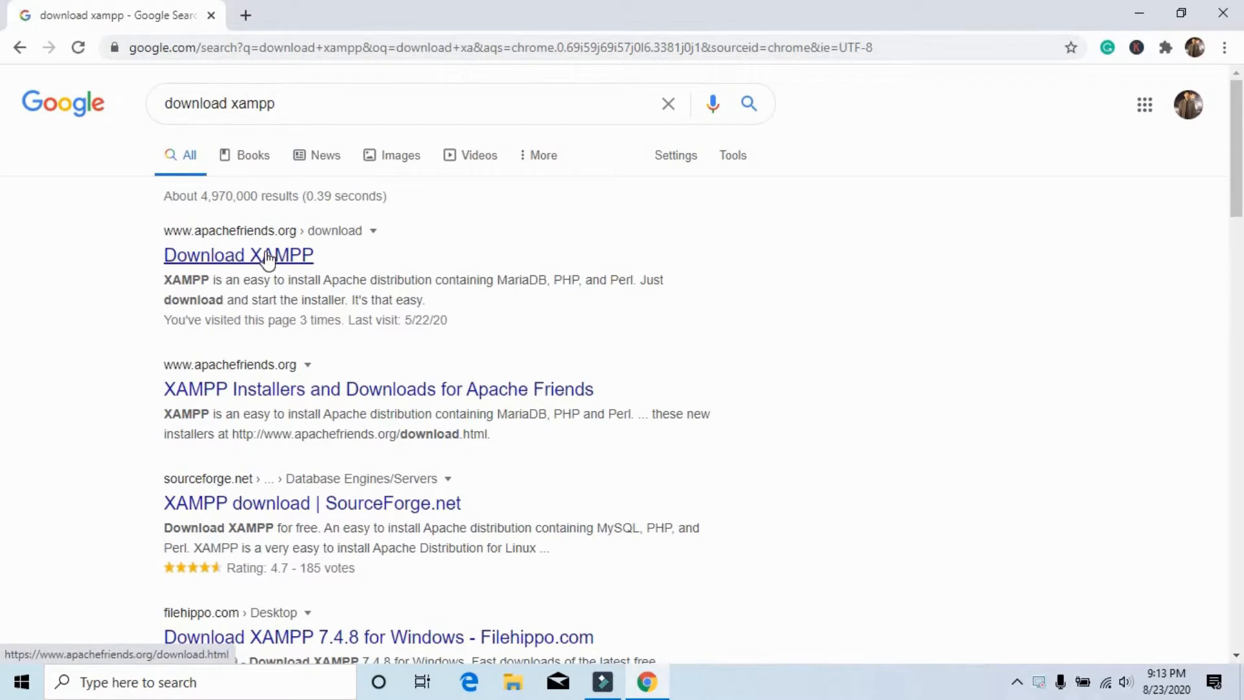
- Download the 64-bit XAMPP 7.4.9 installer for Windows from the Apache Friends site and launch it
{"action": "left_click", "coordinate": [269, 257]}
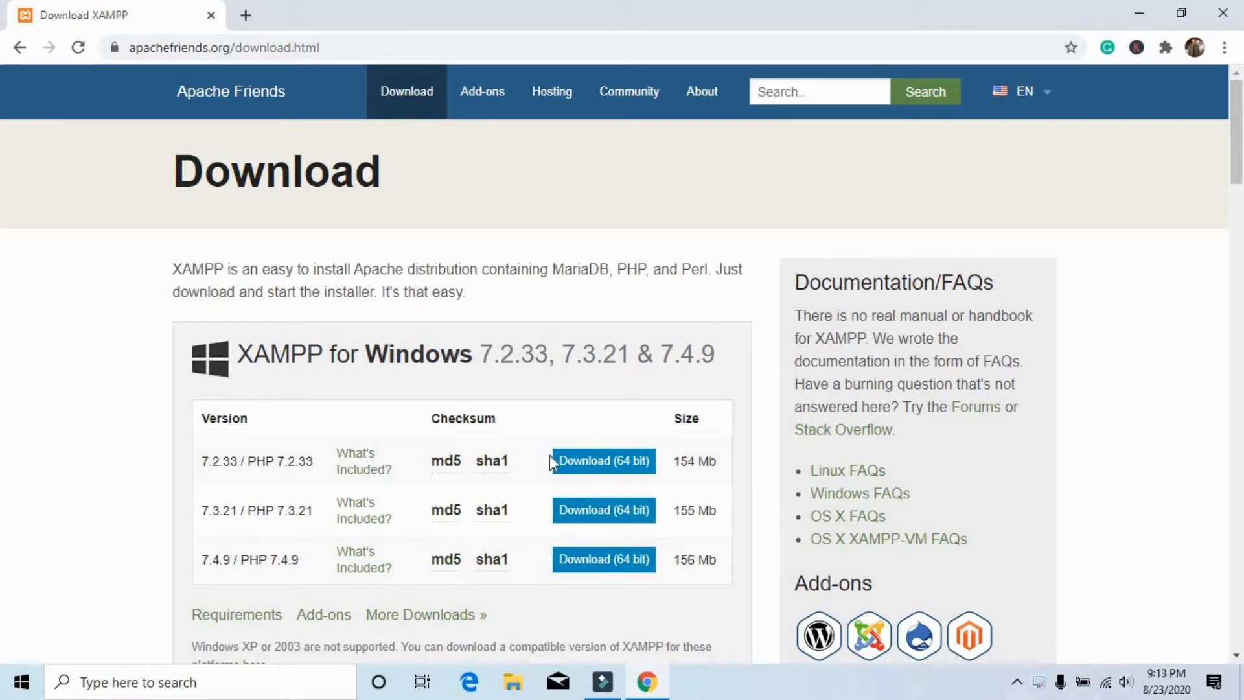
{"action": "left_click", "coordinate": [587, 563]}
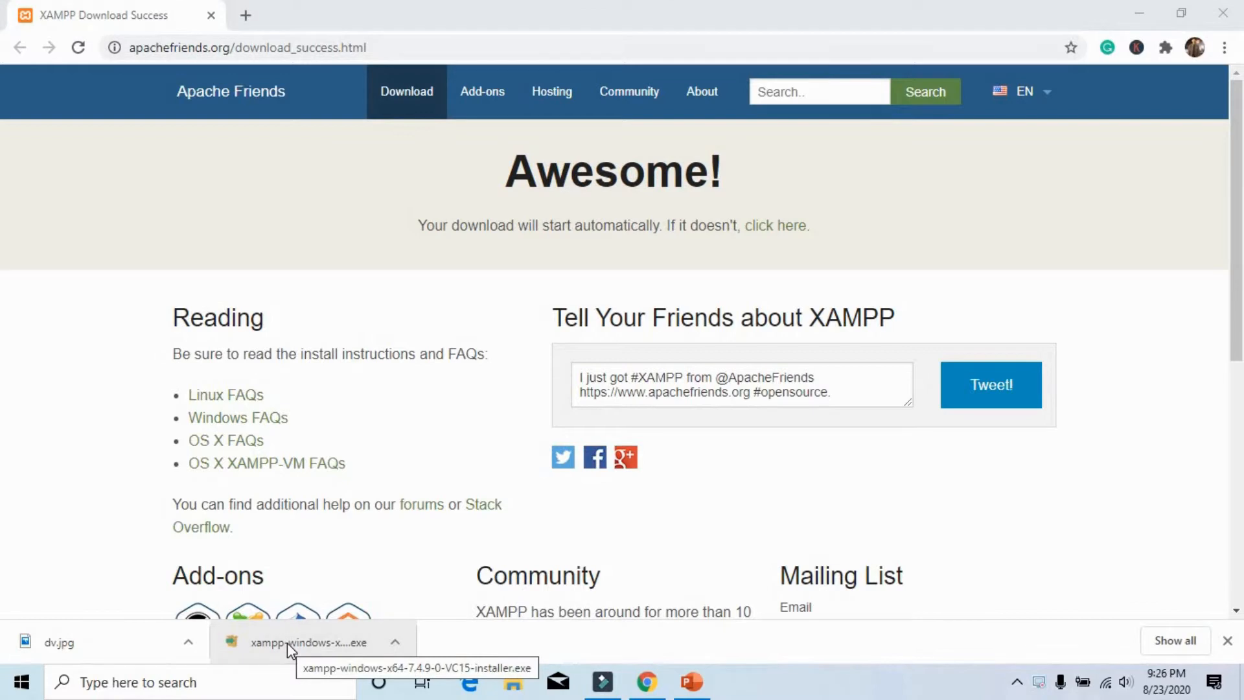
{"action": "left_click", "coordinate": [287, 643]}
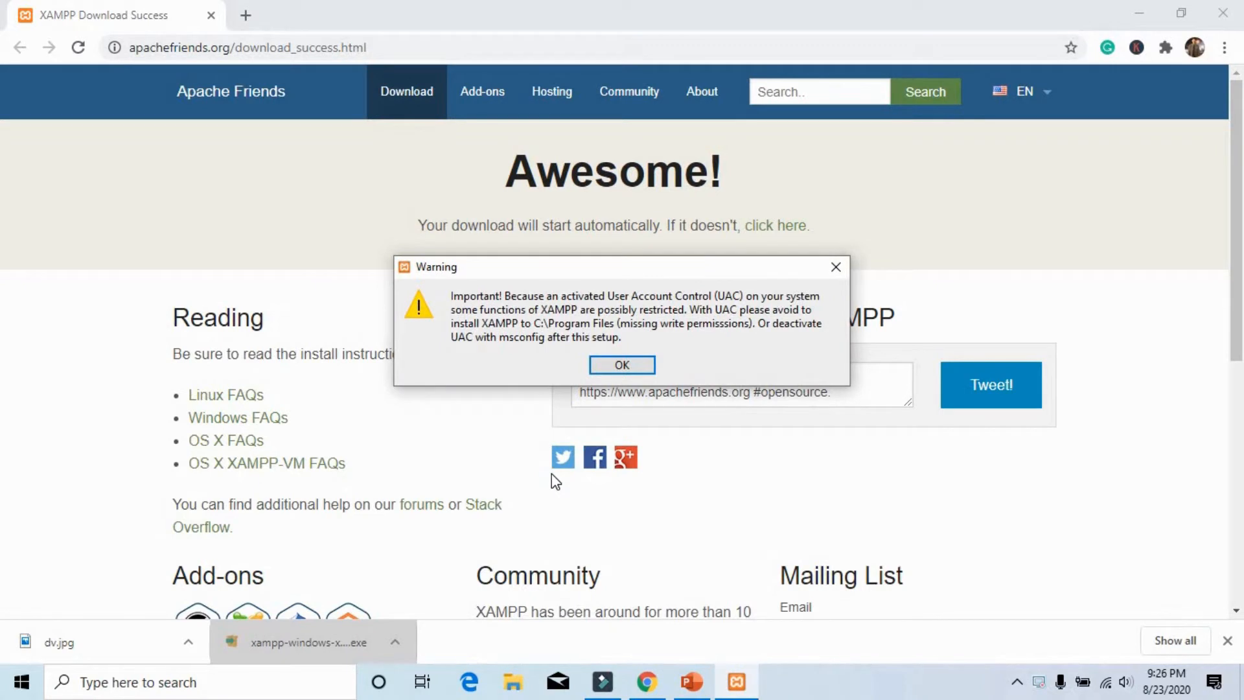
- Acknowledge the UAC warning and advance the XAMPP setup to the installation folder choice, keeping all default components
{"action": "left_click", "coordinate": [623, 365]}
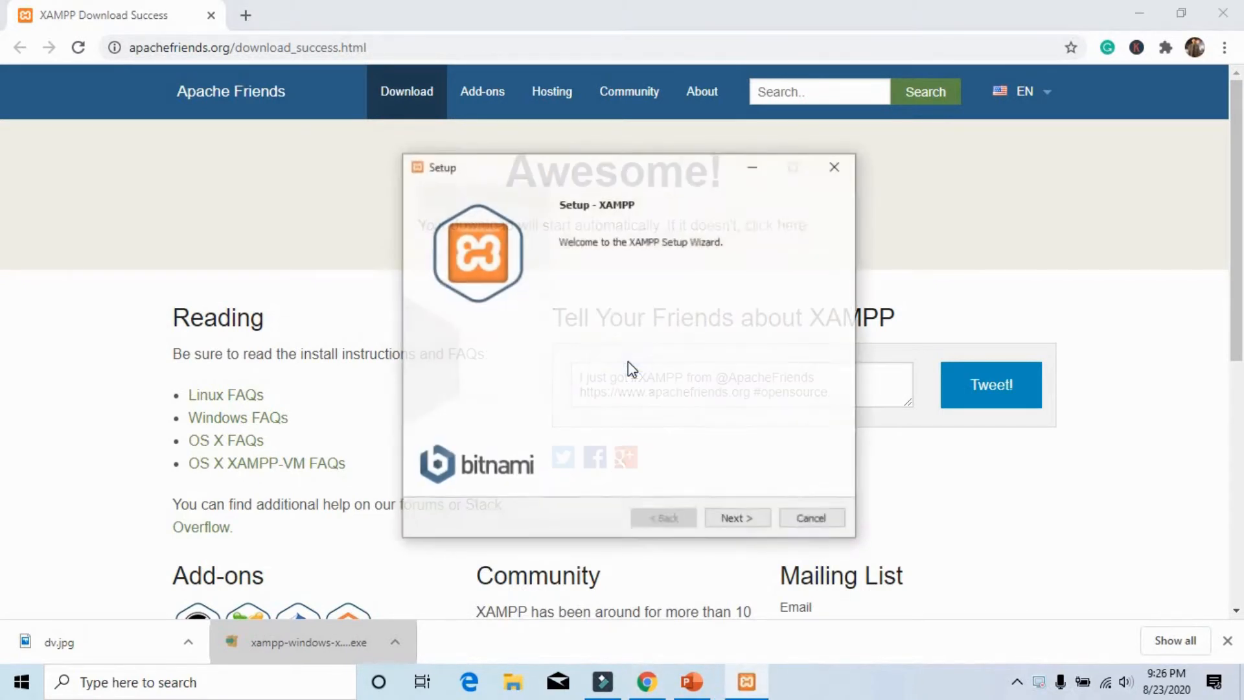
{"action": "left_click", "coordinate": [734, 520]}
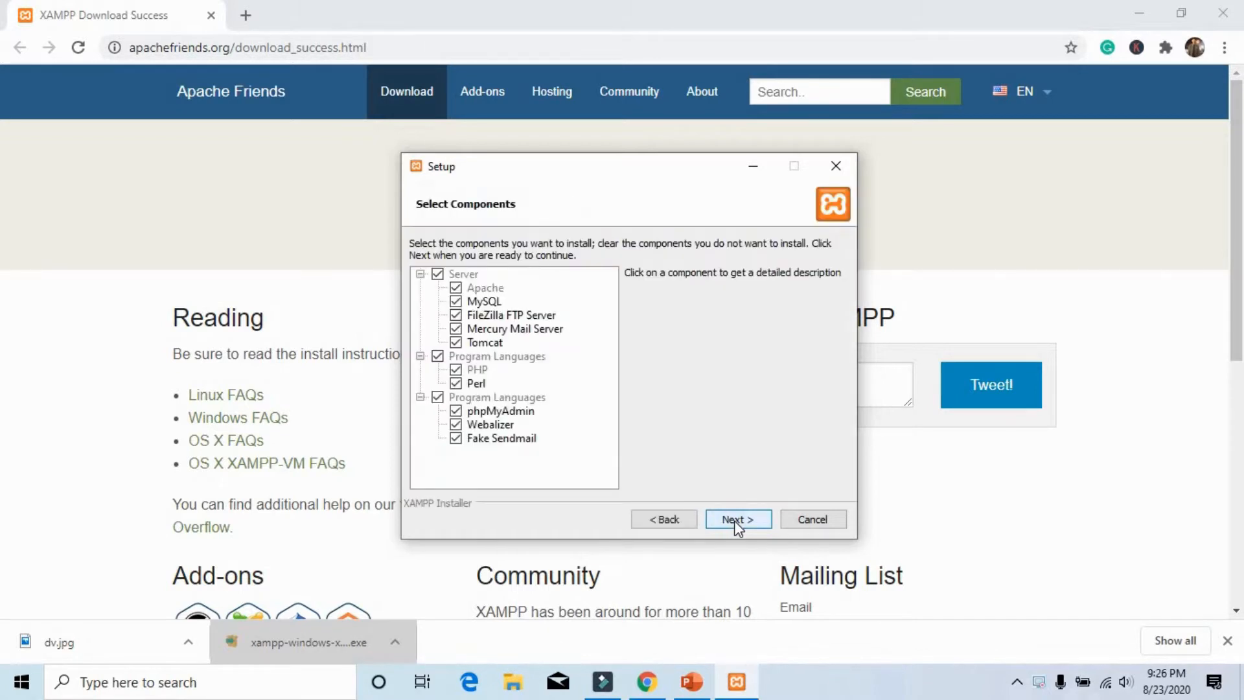
{"action": "left_click", "coordinate": [734, 520]}
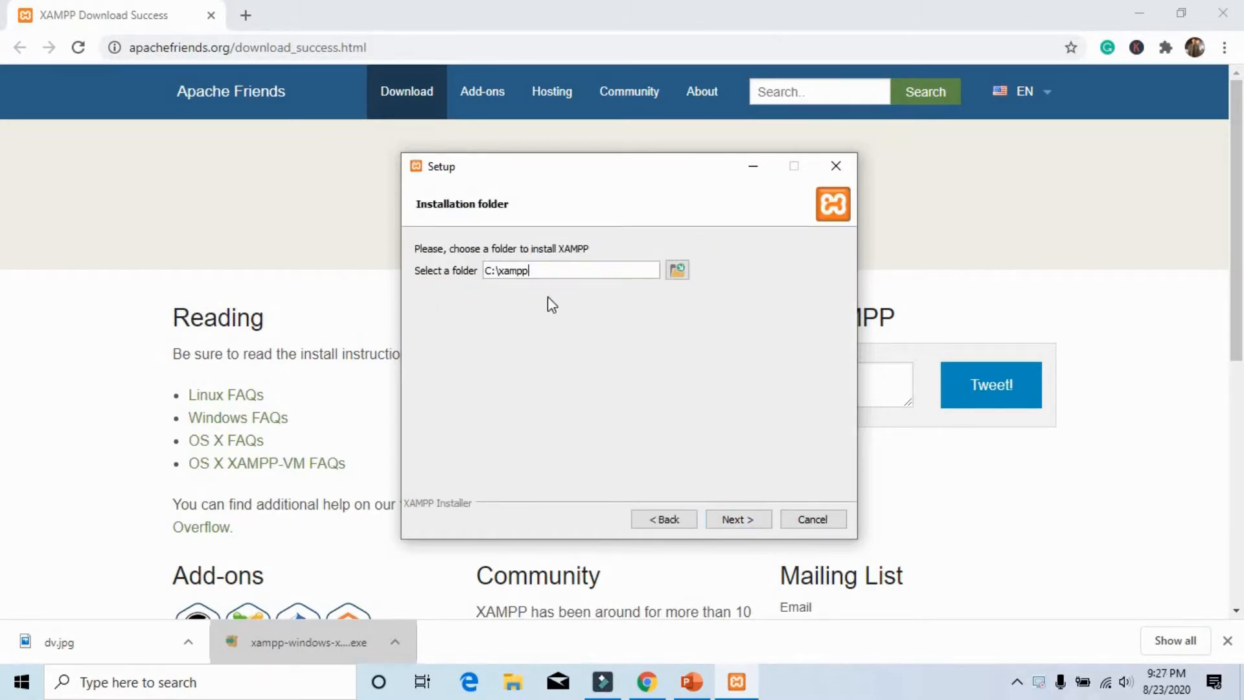
- Try to use the root of Local Disk (E:) as the XAMPP installation folder
{"action": "left_click", "coordinate": [684, 261]}
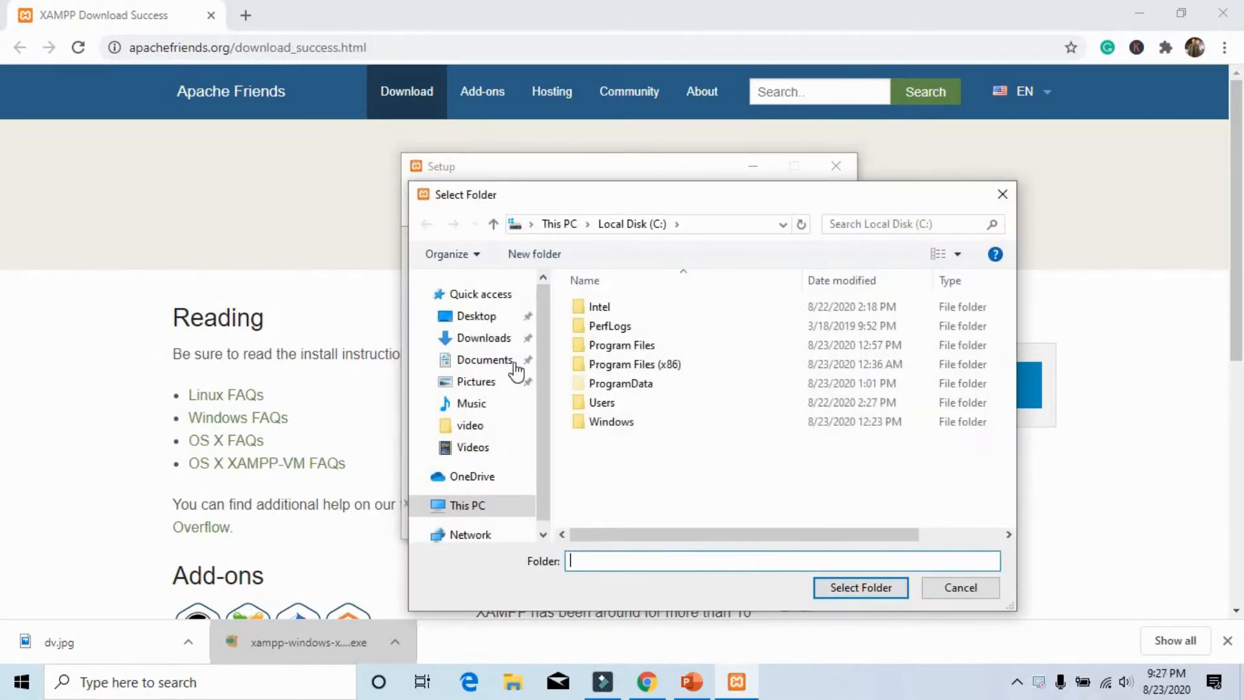
{"action": "left_click", "coordinate": [462, 507]}
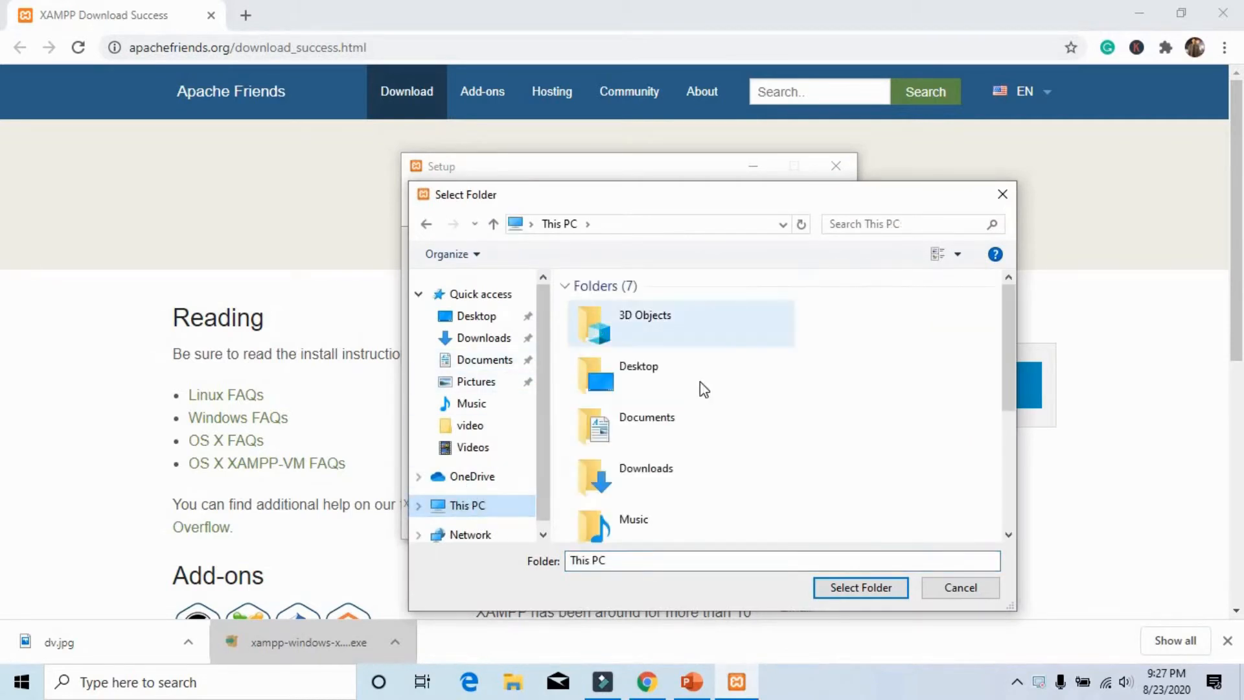
{"action": "left_click_drag", "start_coordinate": [1012, 399], "coordinate": [1036, 537]}
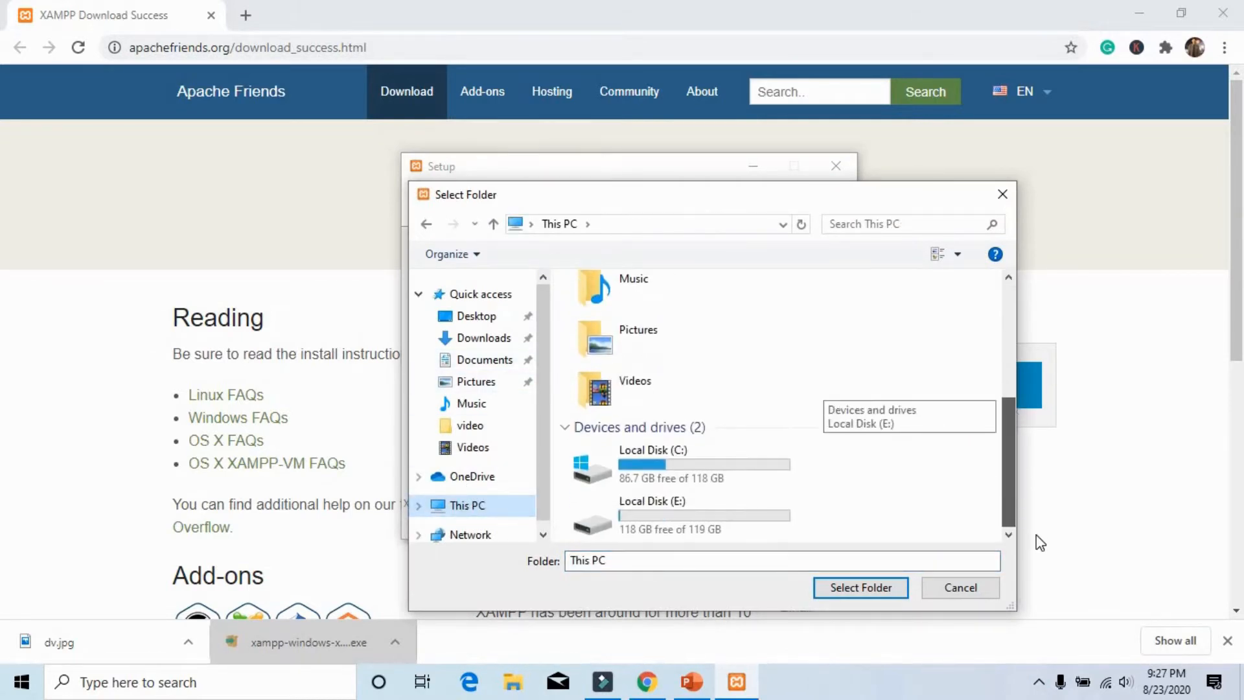
{"action": "left_click", "coordinate": [744, 518]}
{"action": "left_click", "coordinate": [820, 588]}
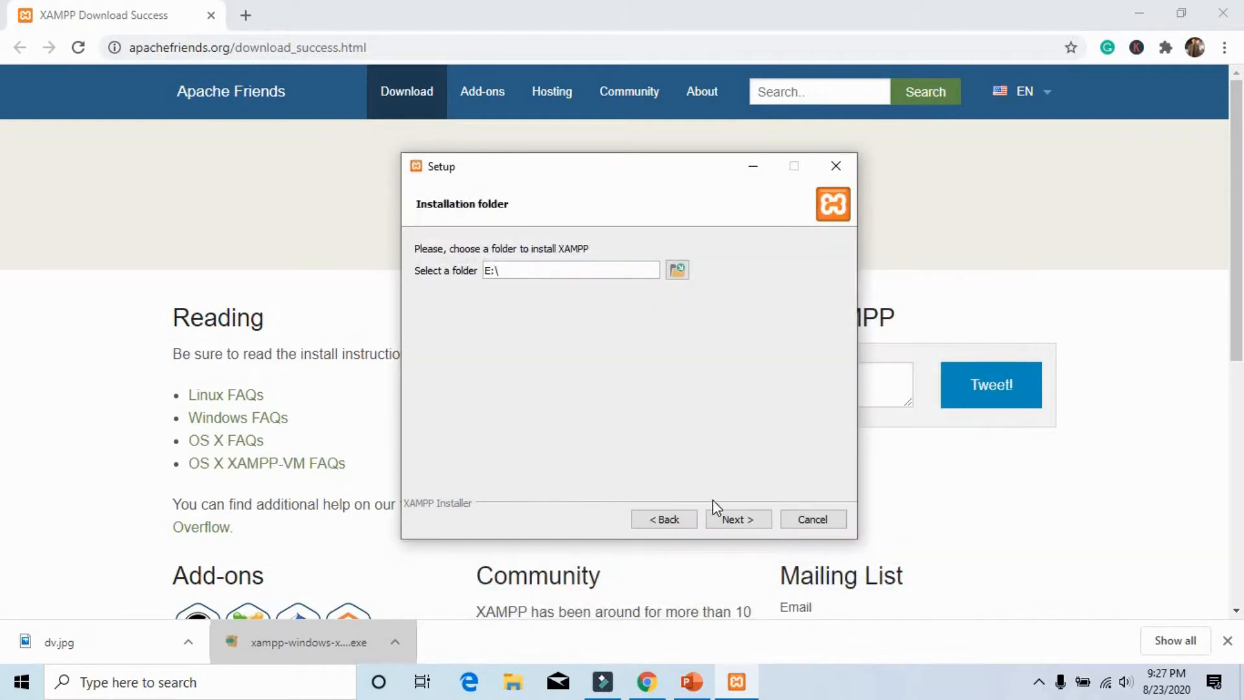
{"action": "left_click", "coordinate": [733, 521]}
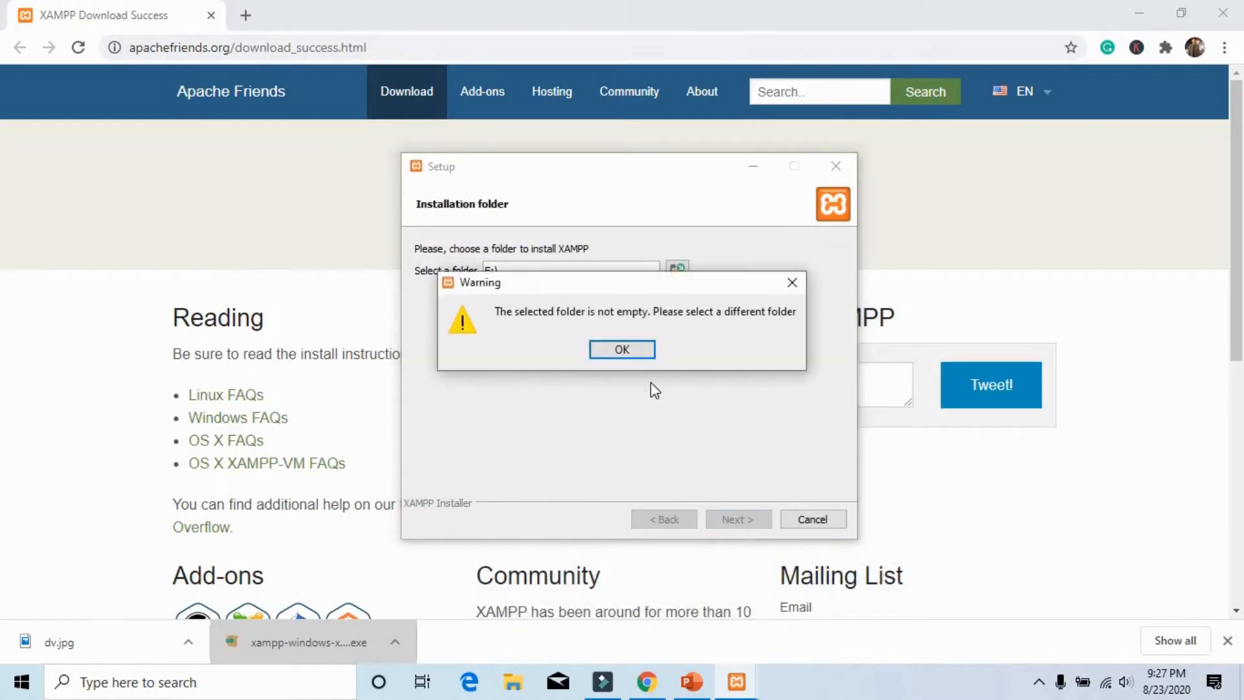
{"action": "left_click", "coordinate": [620, 351]}
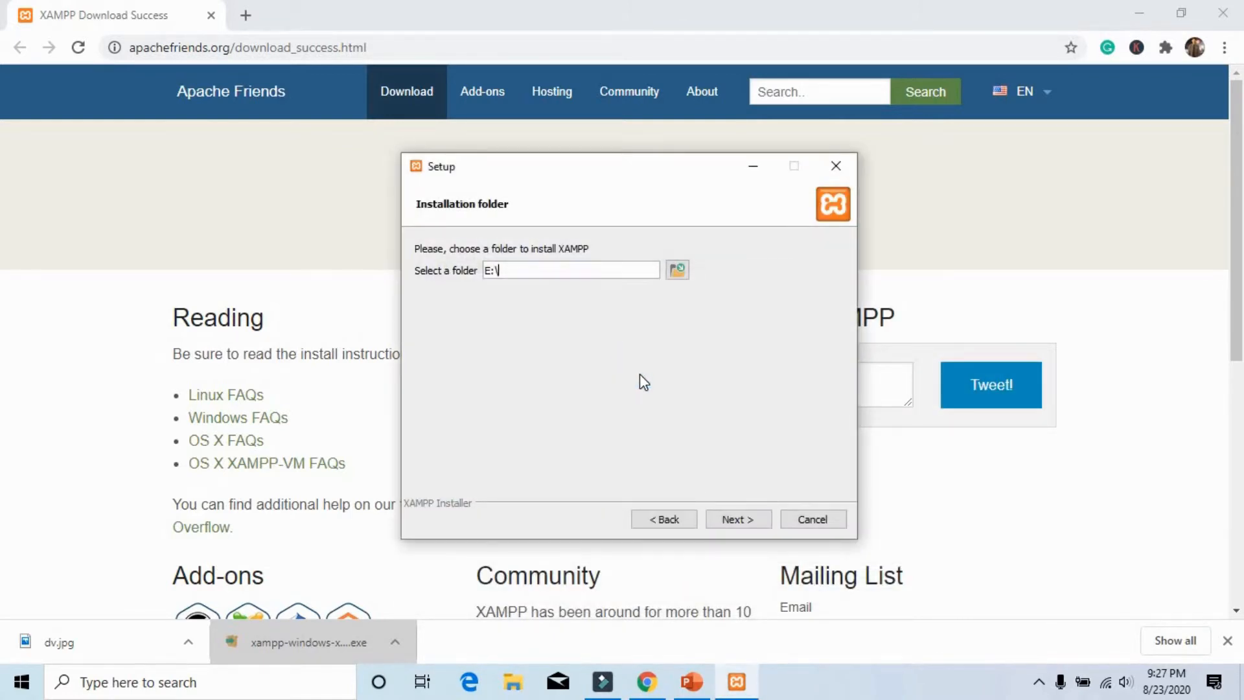
- Create a folder named xampp on Local Disk (E:) and set it as the XAMPP installation folder
{"action": "left_click", "coordinate": [679, 273]}
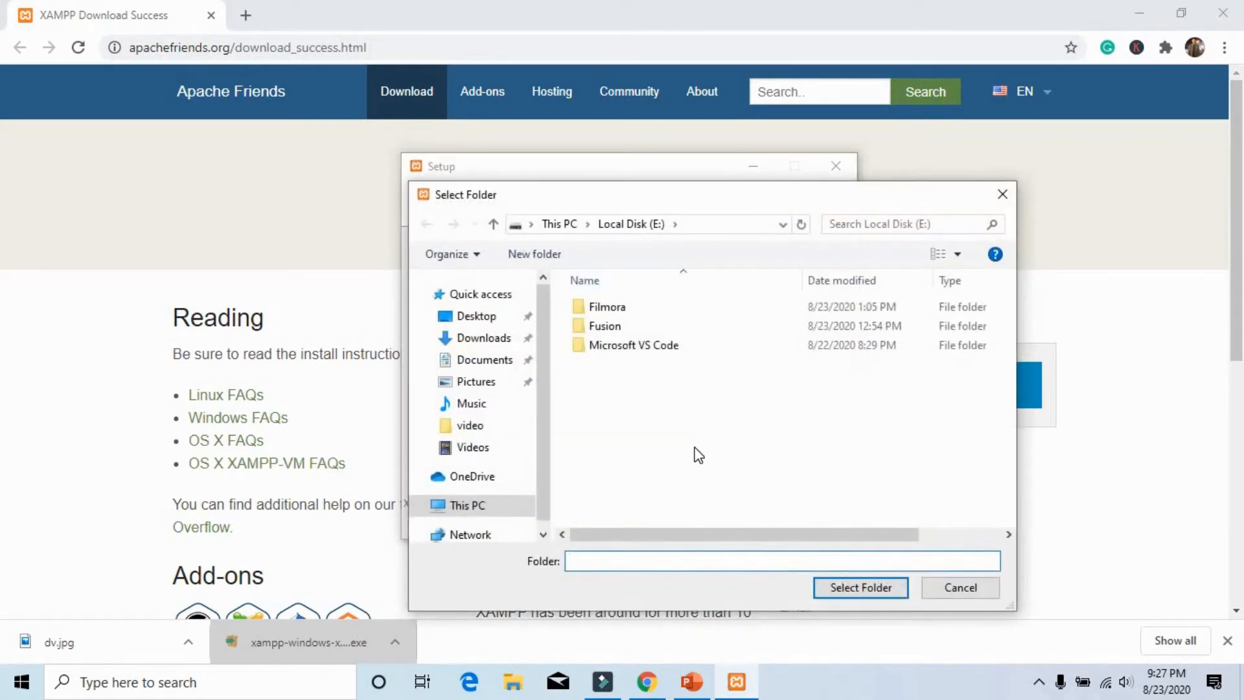
{"action": "right_click", "coordinate": [694, 448]}
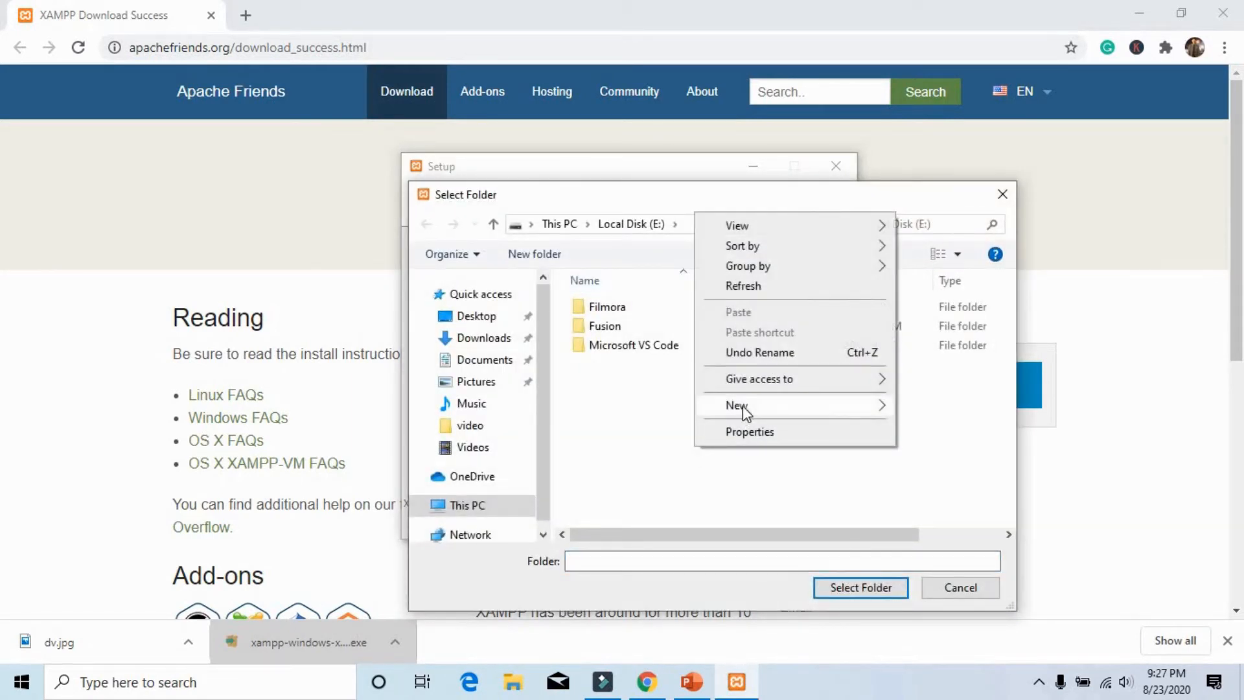
{"action": "mouse_move", "coordinate": [742, 410]}
{"action": "left_click", "coordinate": [927, 411]}
{"action": "type", "text": "xa"}
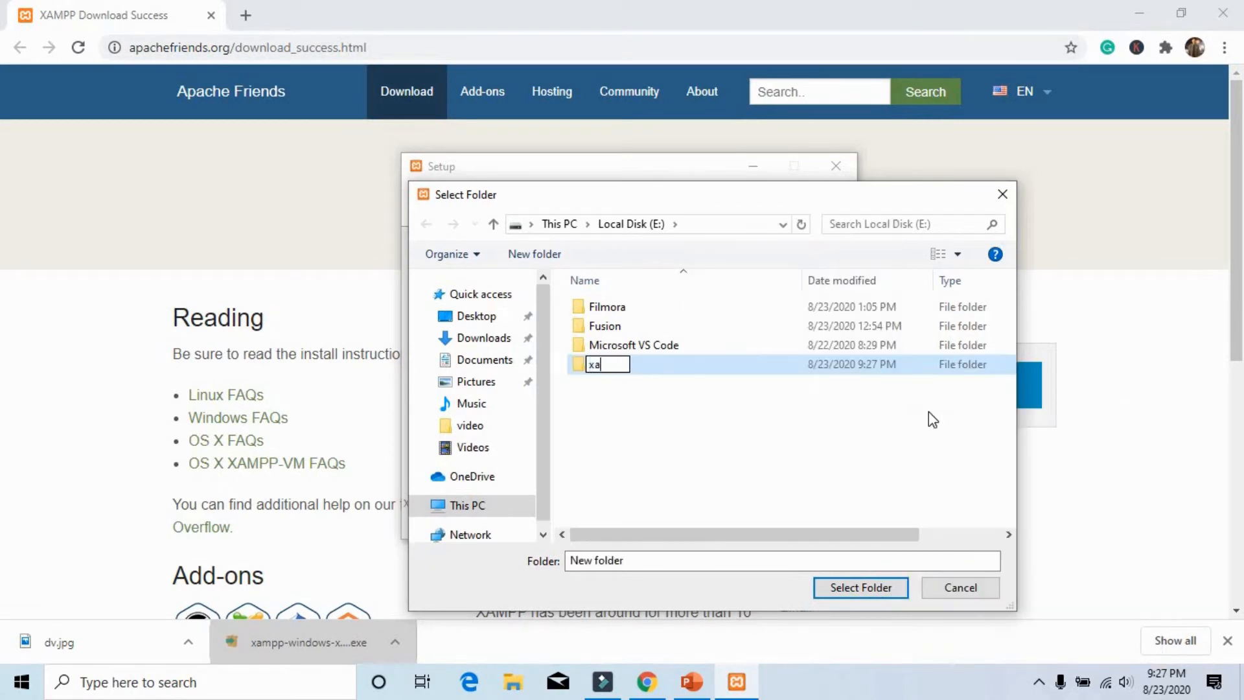
{"action": "type", "text": "mpp"}
{"action": "key", "text": "Return"}
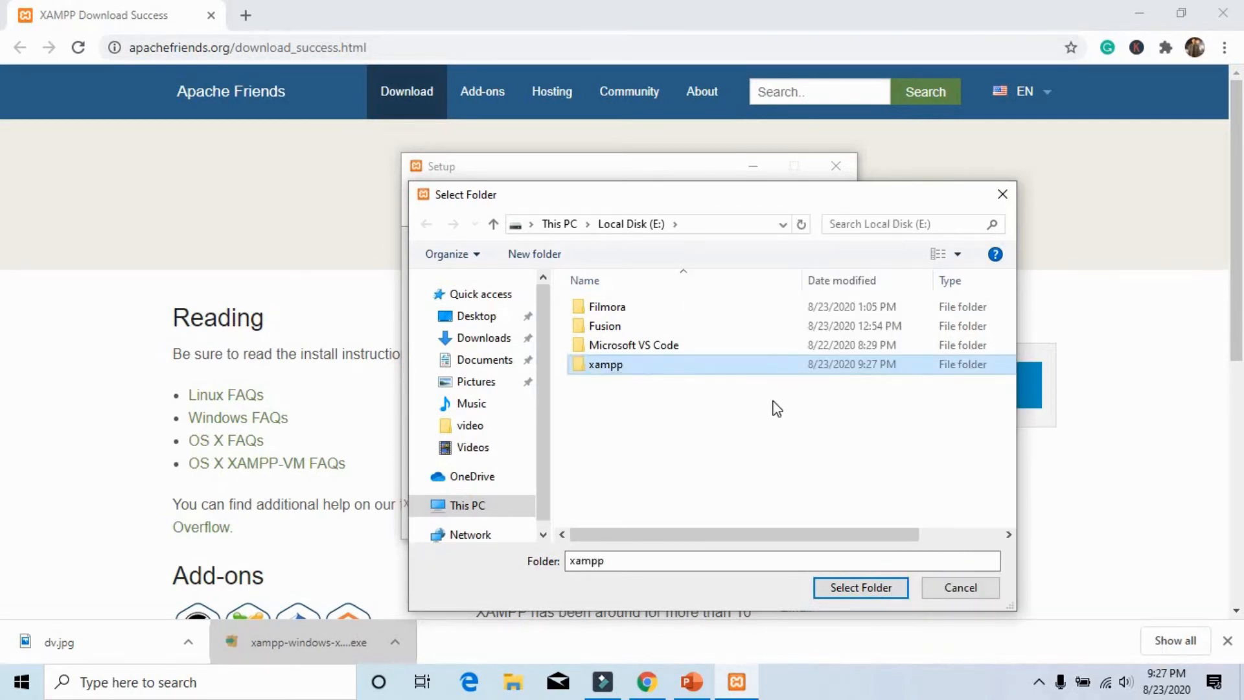
{"action": "double_click", "coordinate": [731, 374]}
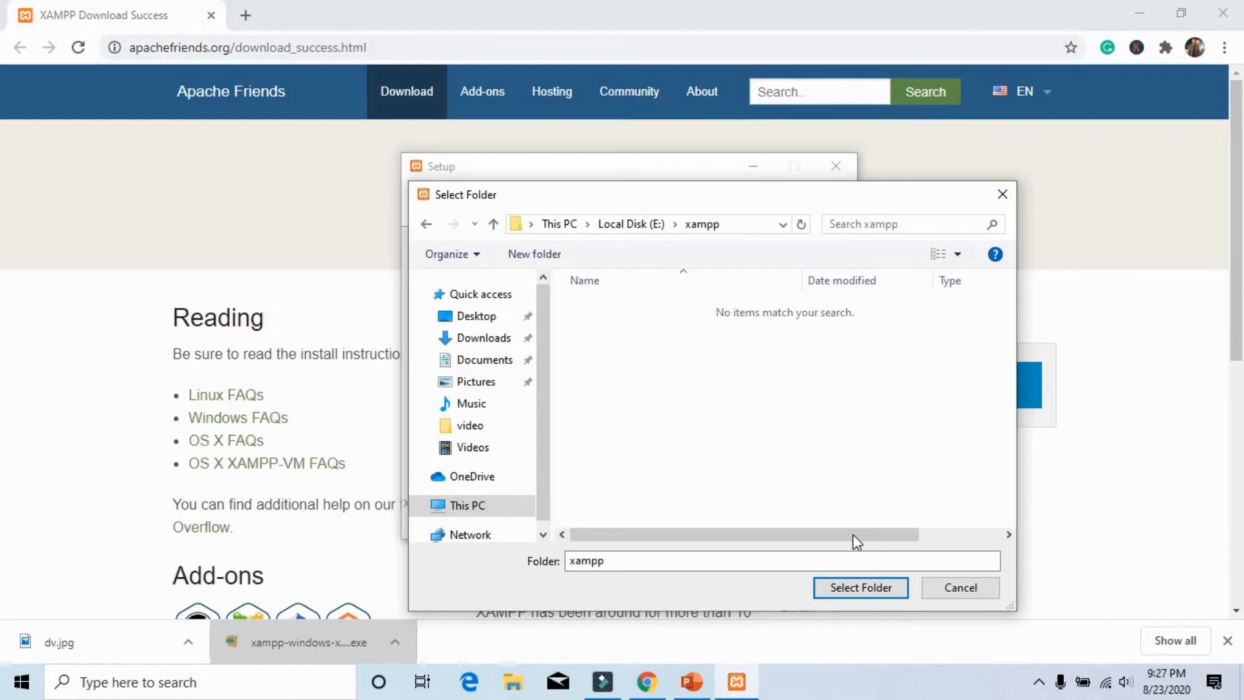
{"action": "left_click", "coordinate": [853, 594]}
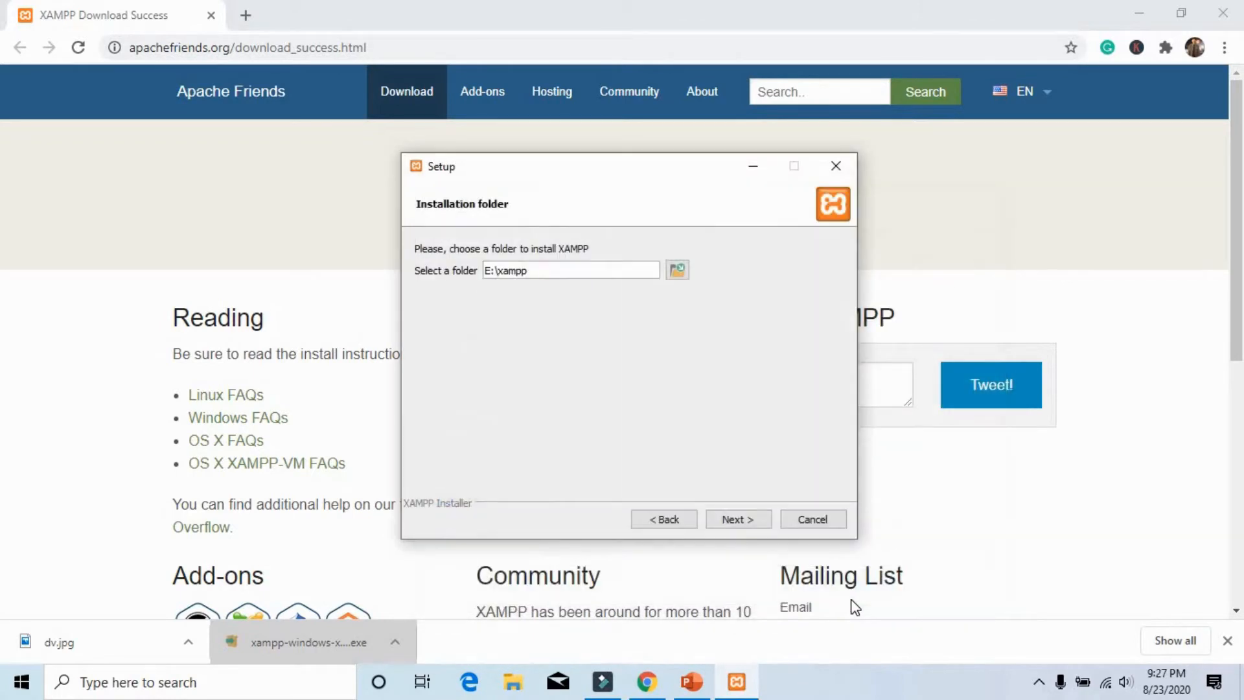
{"action": "left_click", "coordinate": [746, 526]}
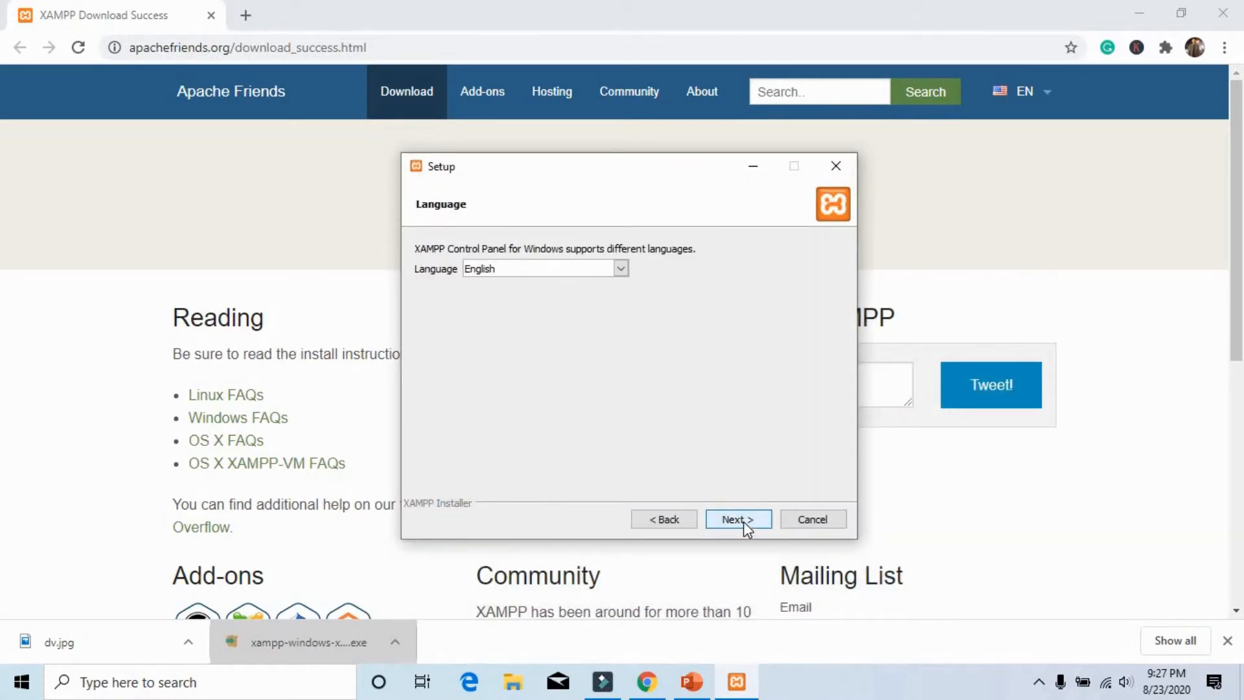
- Keep English and the Bitnami information option in the setup, and minimize the browser and presentation windows
{"action": "left_click", "coordinate": [745, 522]}
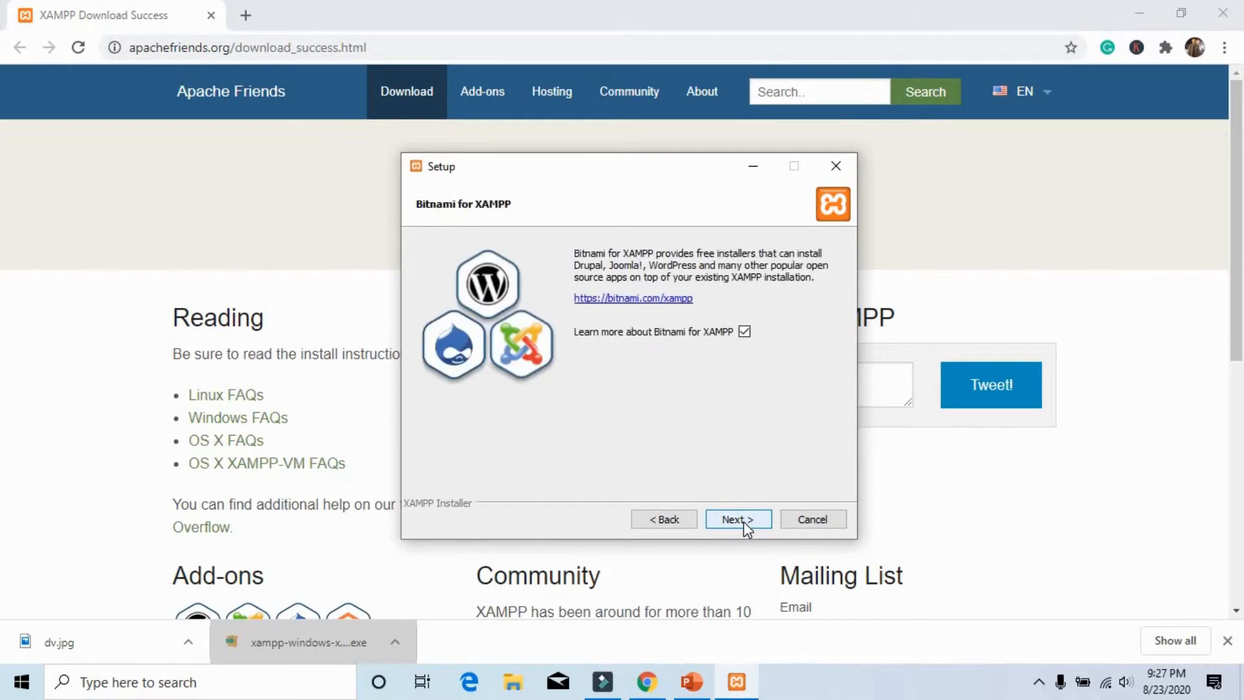
{"action": "left_click", "coordinate": [744, 522]}
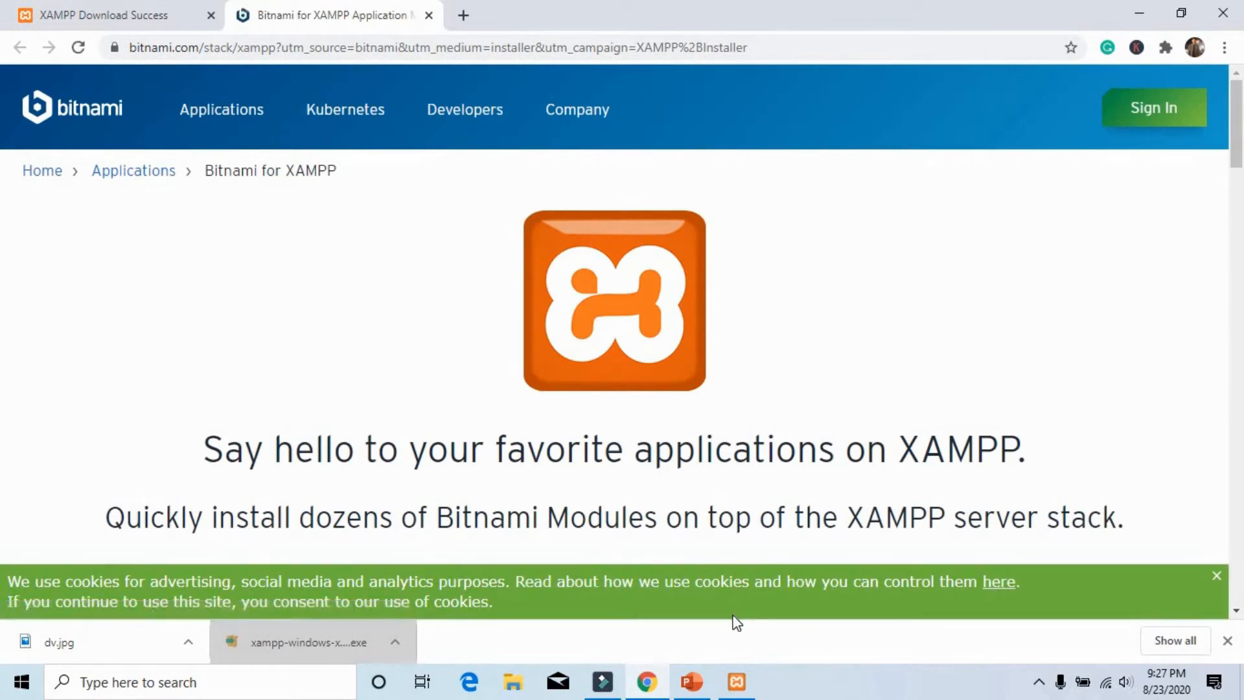
{"action": "left_click", "coordinate": [1139, 13]}
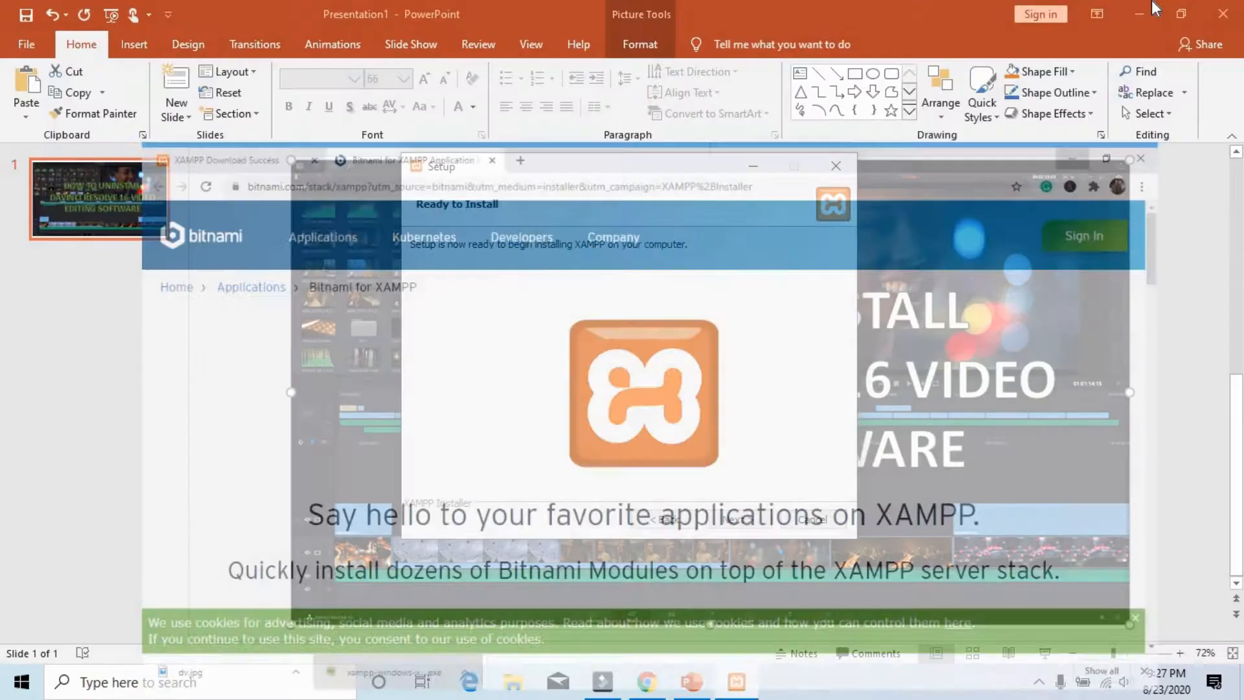
{"action": "left_click", "coordinate": [1147, 15]}
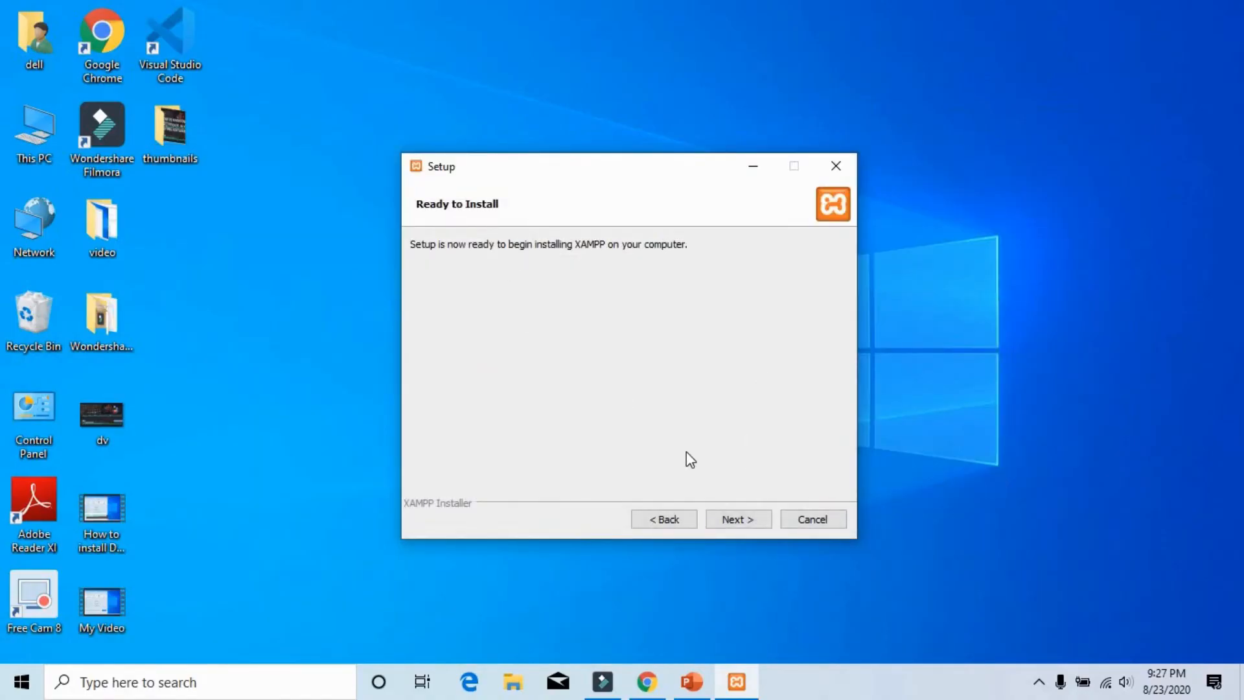
- Install XAMPP, allowing Apache HTTP Server on public networks, and finish the setup with the Control Panel set to start
{"action": "left_click", "coordinate": [743, 520]}
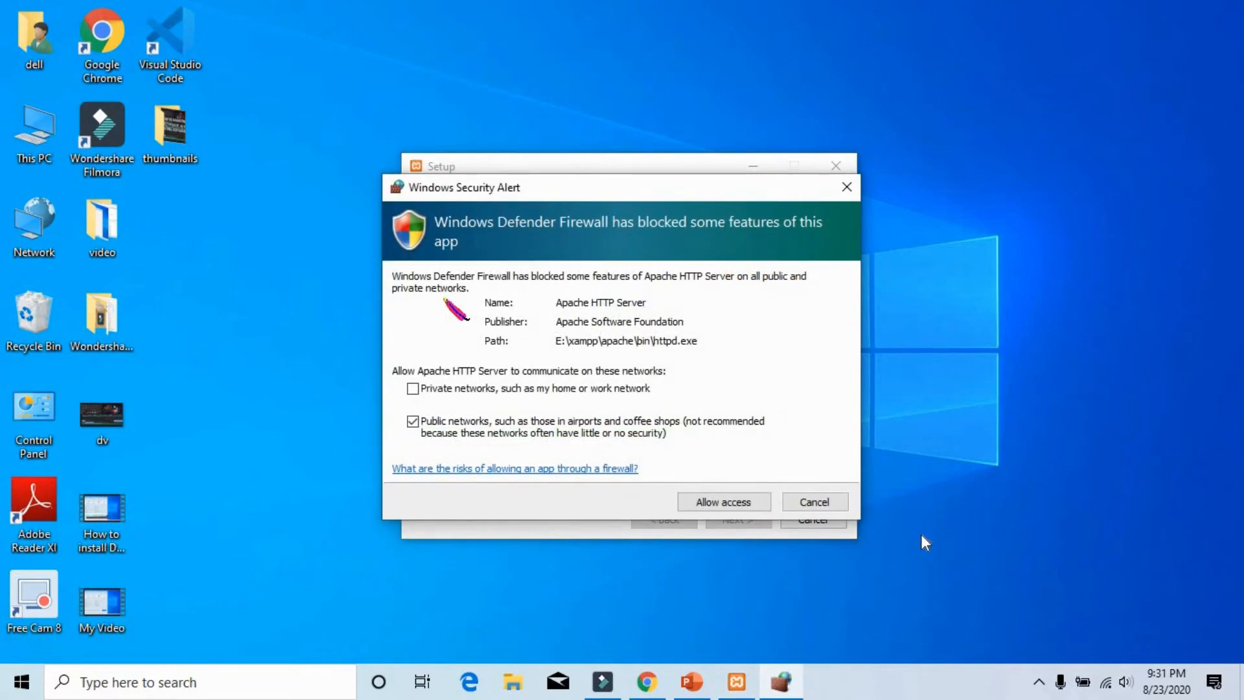
{"action": "left_click", "coordinate": [745, 505]}
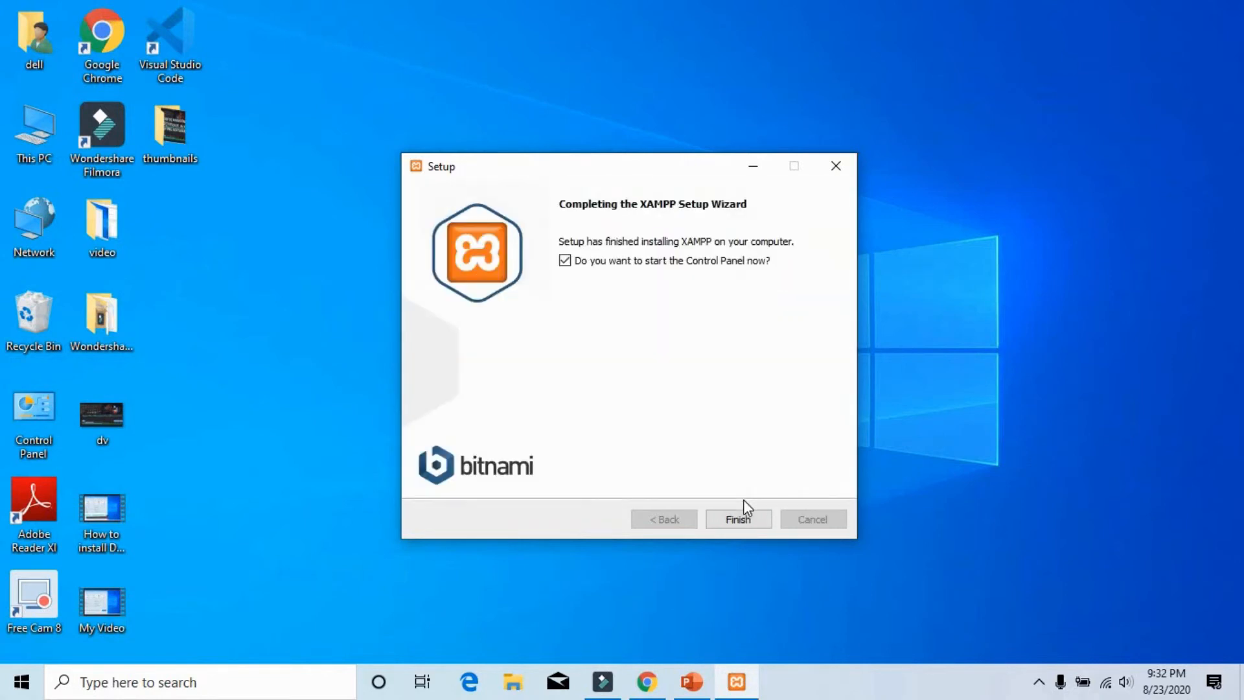
{"action": "left_click", "coordinate": [740, 515]}
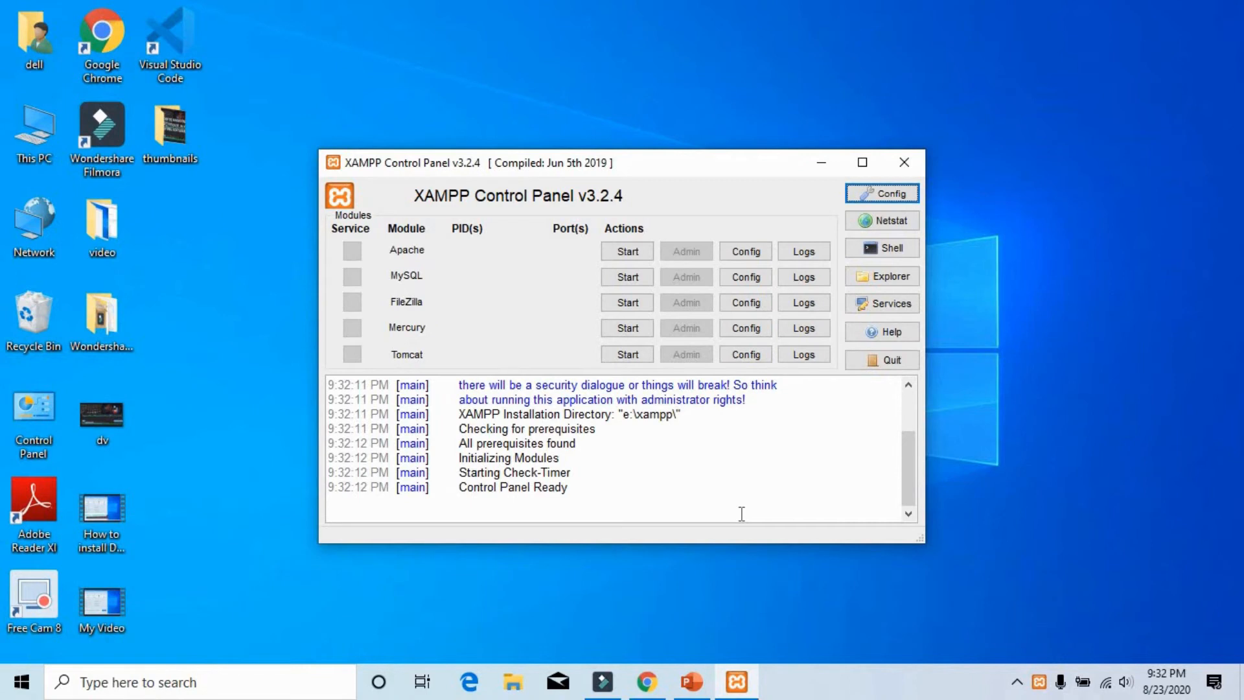
- Start the Apache and MySQL modules, allowing mysqld to communicate on public networks through the firewall
{"action": "left_click", "coordinate": [640, 252]}
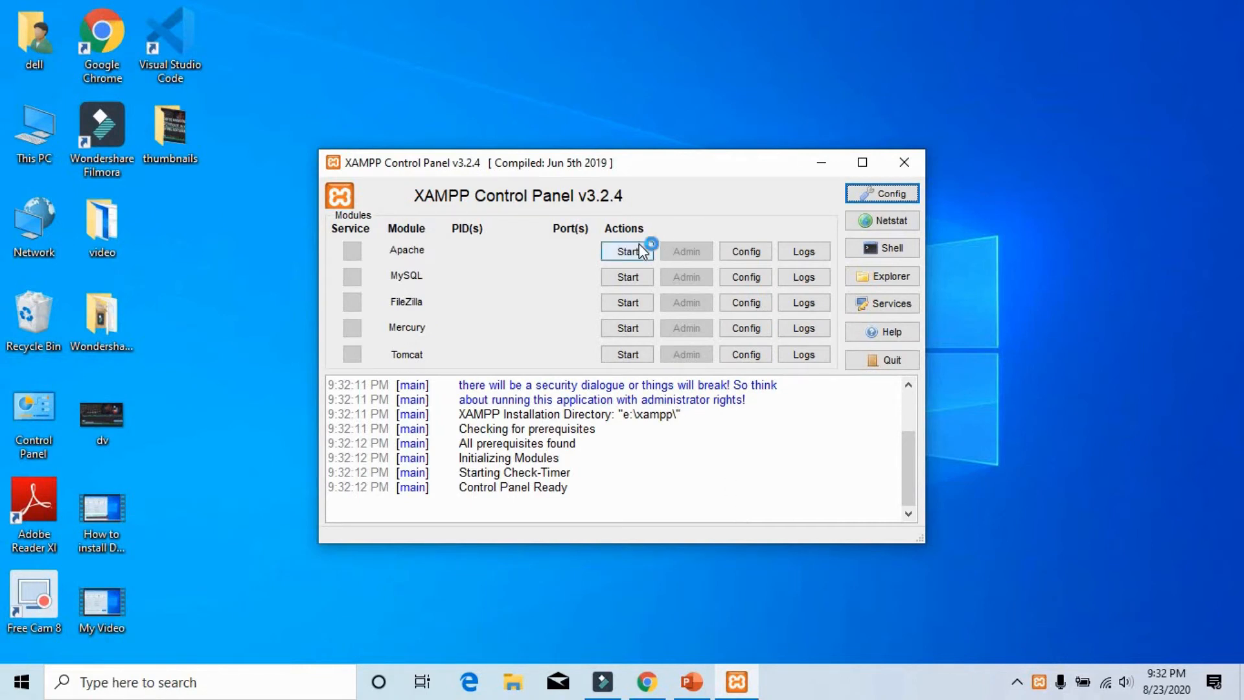
{"action": "left_click", "coordinate": [637, 280]}
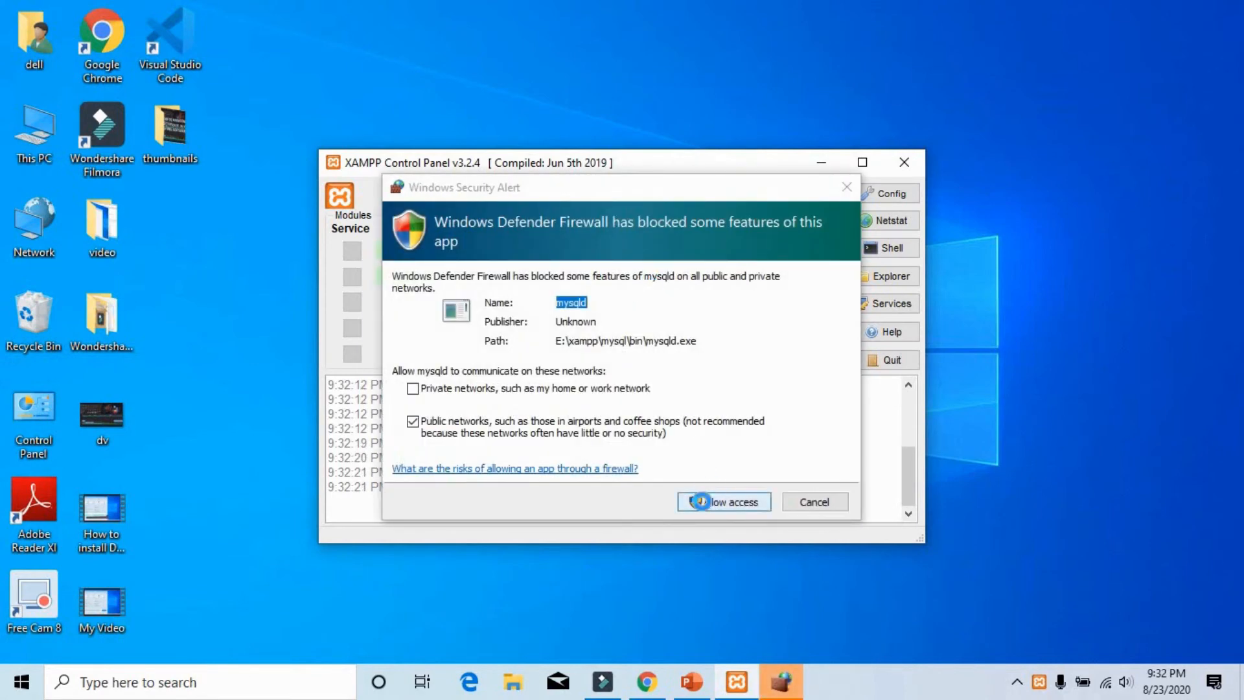
{"action": "left_click", "coordinate": [702, 501]}
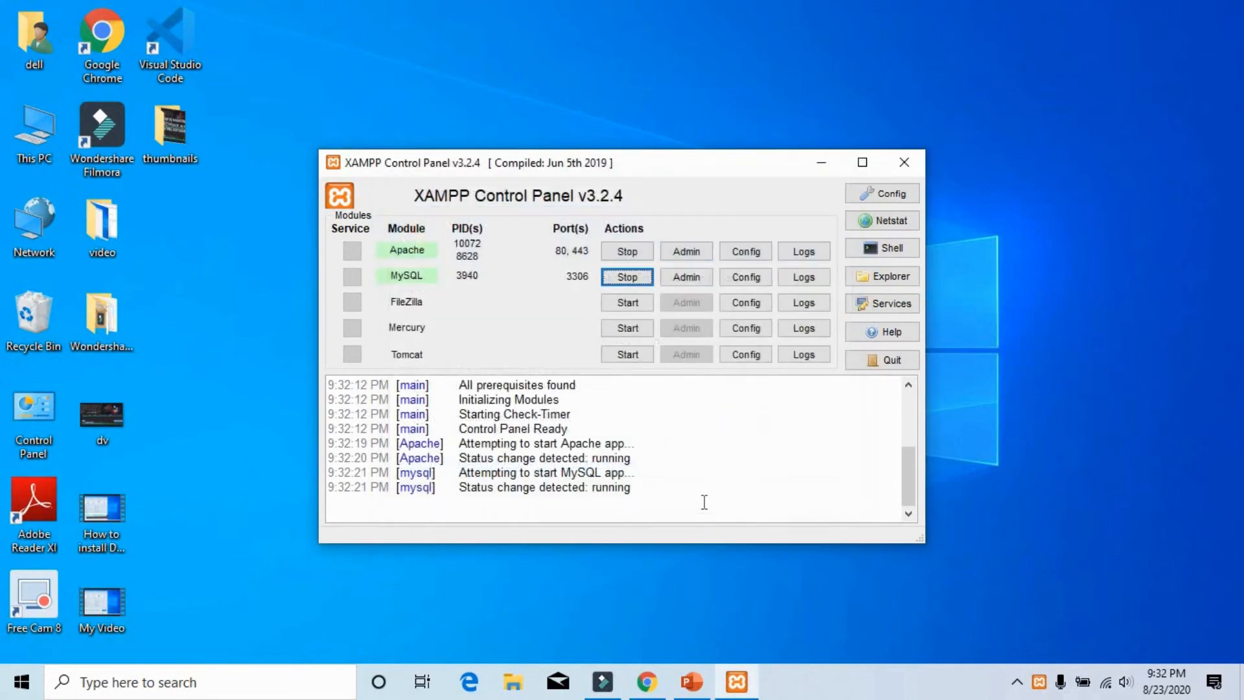
- In File Explorer, open the htdocs folder of the XAMPP installation on Local Disk (E:) and its xampp subfolder
{"action": "left_click", "coordinate": [509, 691]}
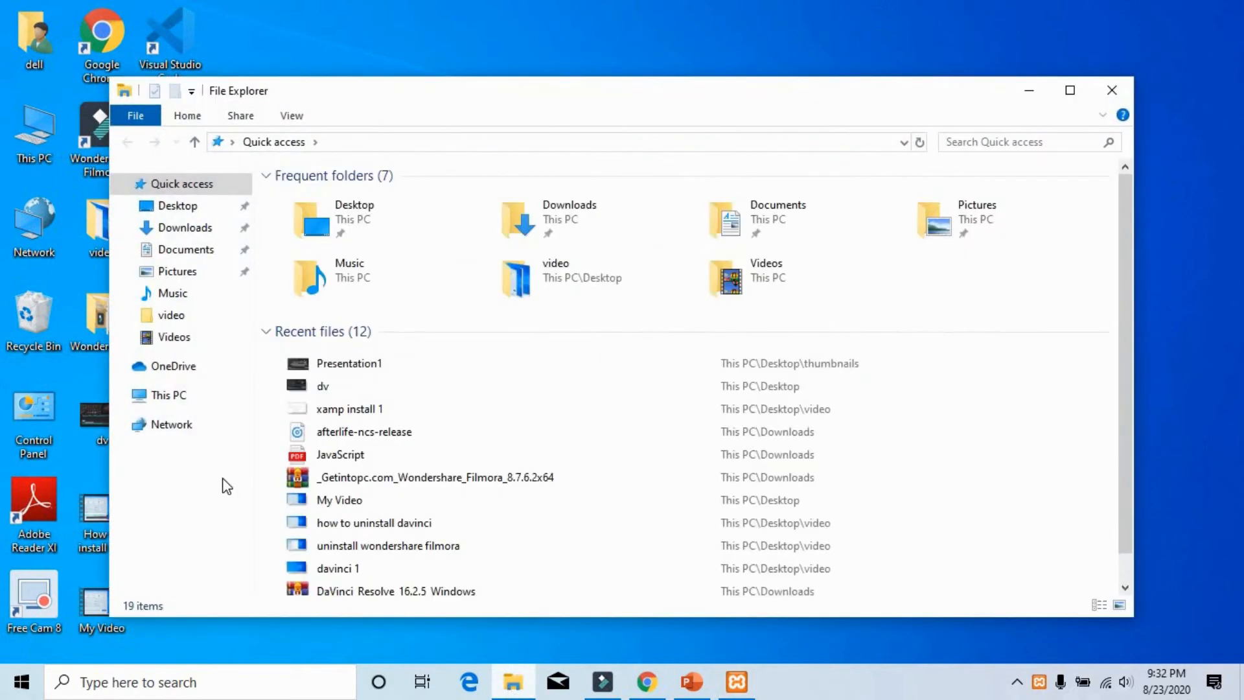
{"action": "left_click", "coordinate": [181, 402]}
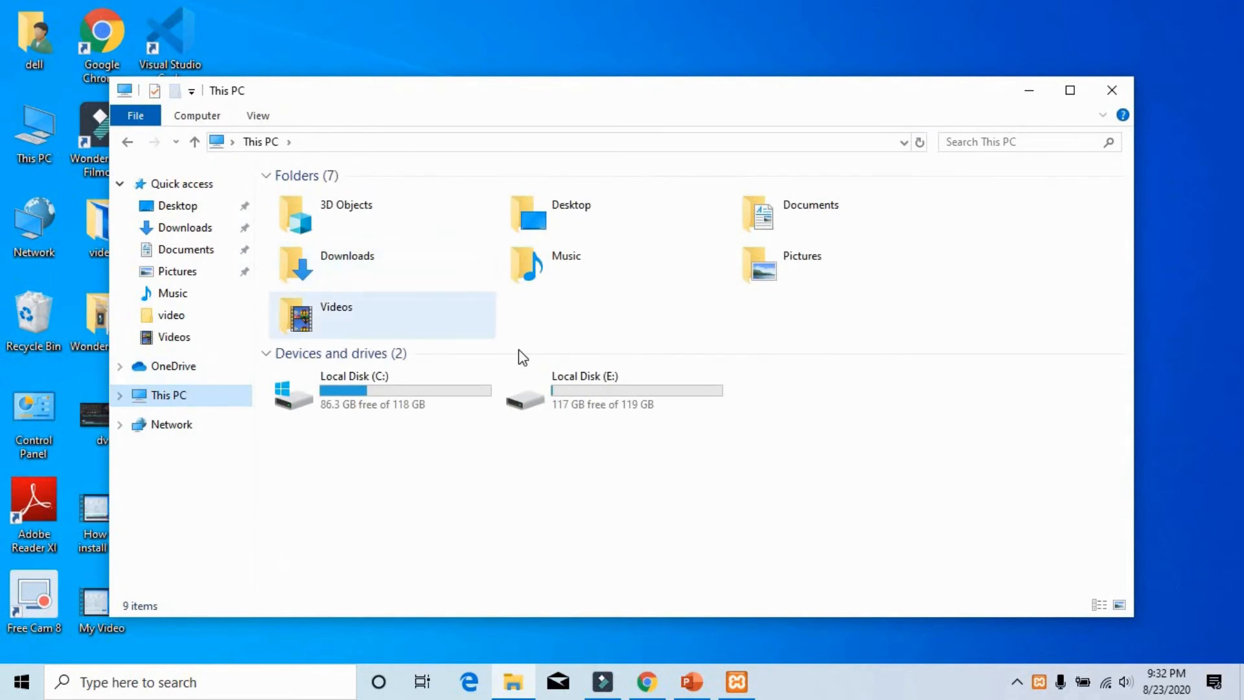
{"action": "left_click", "coordinate": [565, 388]}
{"action": "double_click", "coordinate": [565, 392]}
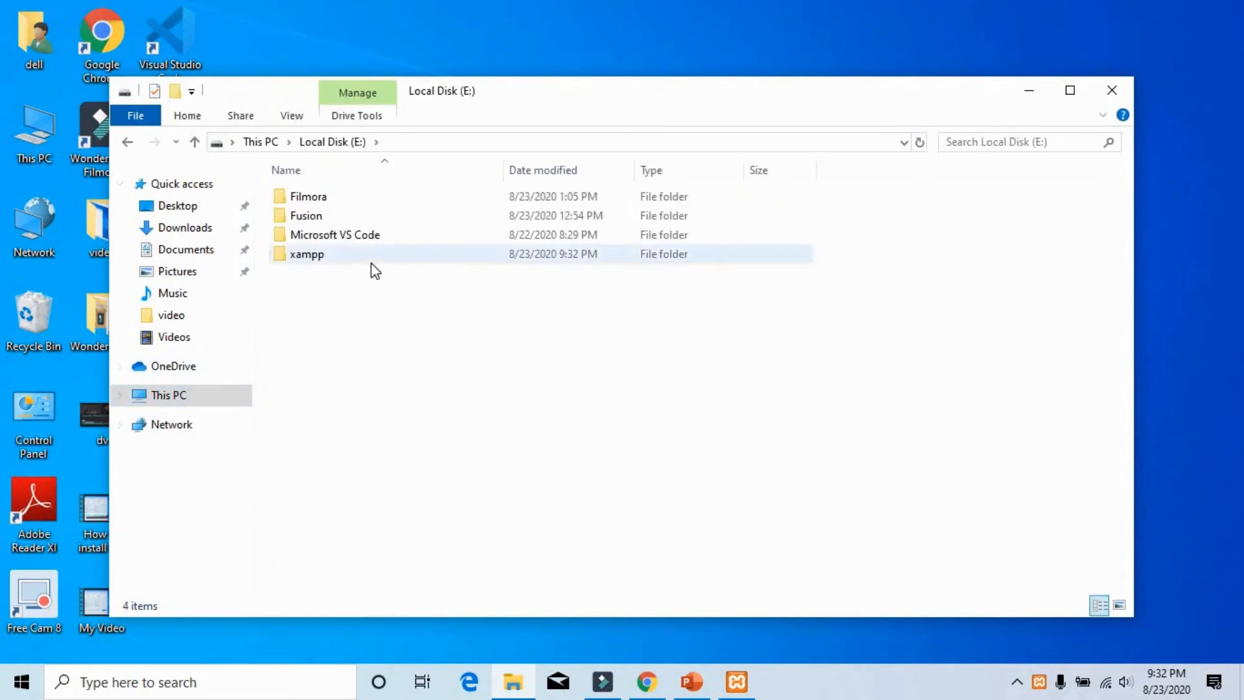
{"action": "double_click", "coordinate": [374, 266]}
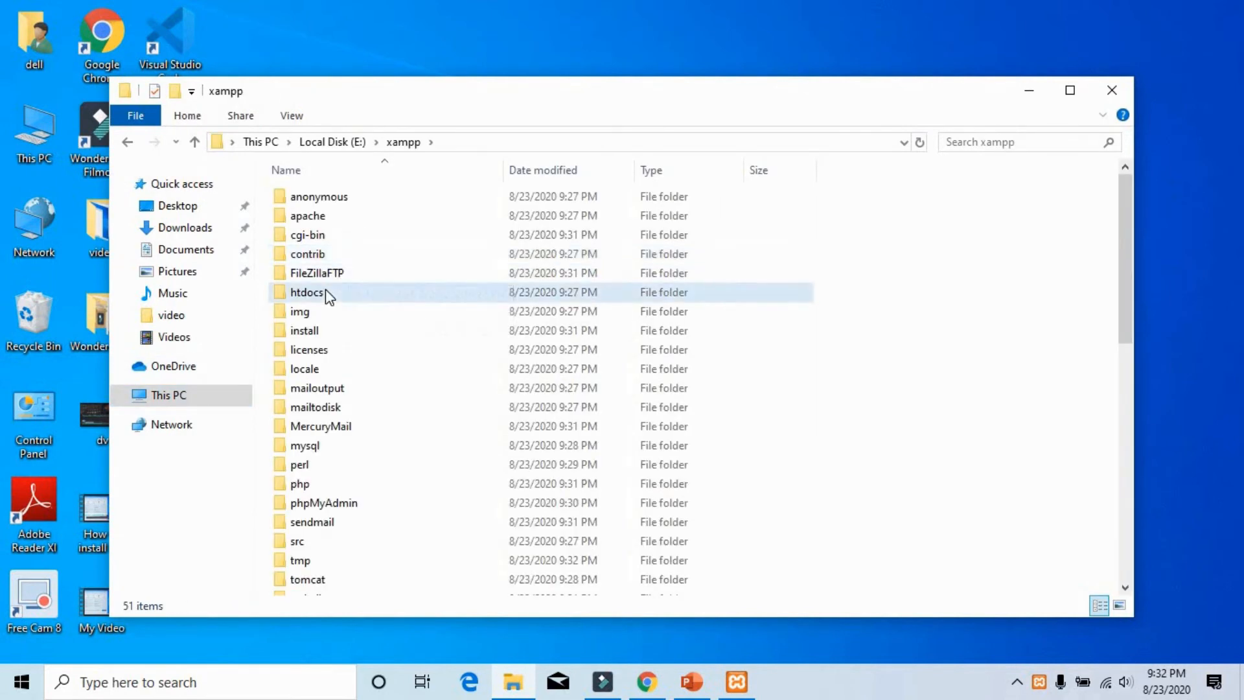
{"action": "double_click", "coordinate": [324, 292]}
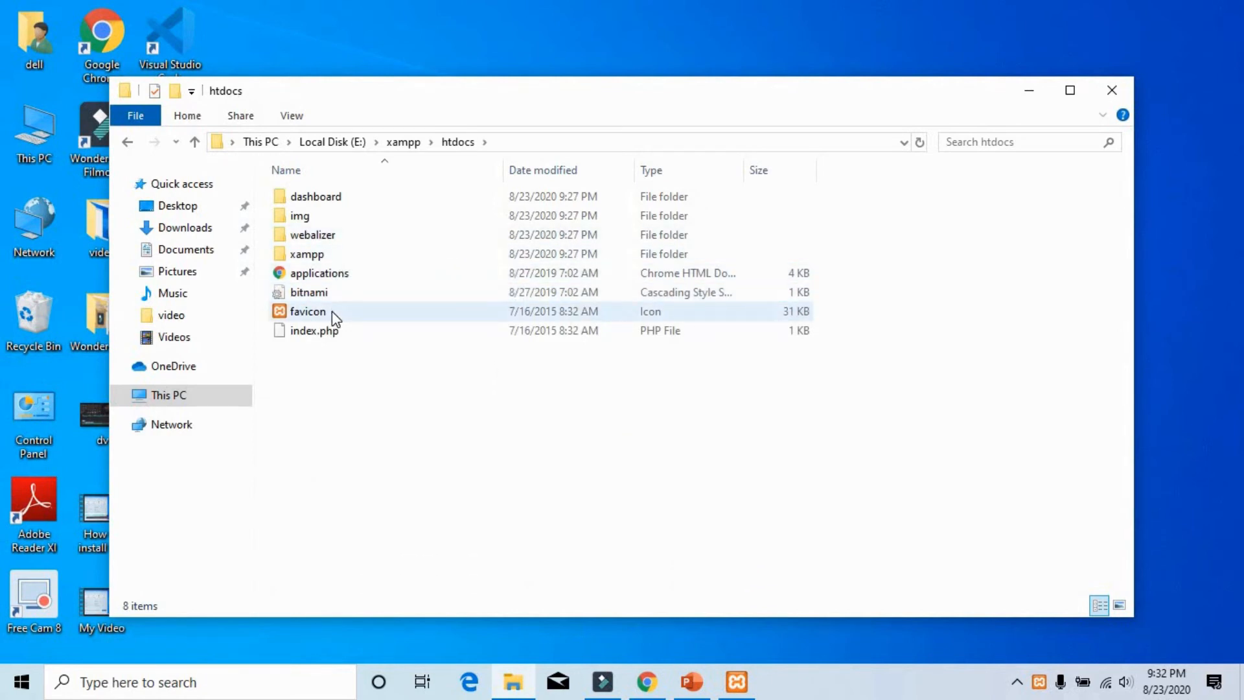
{"action": "double_click", "coordinate": [358, 259]}
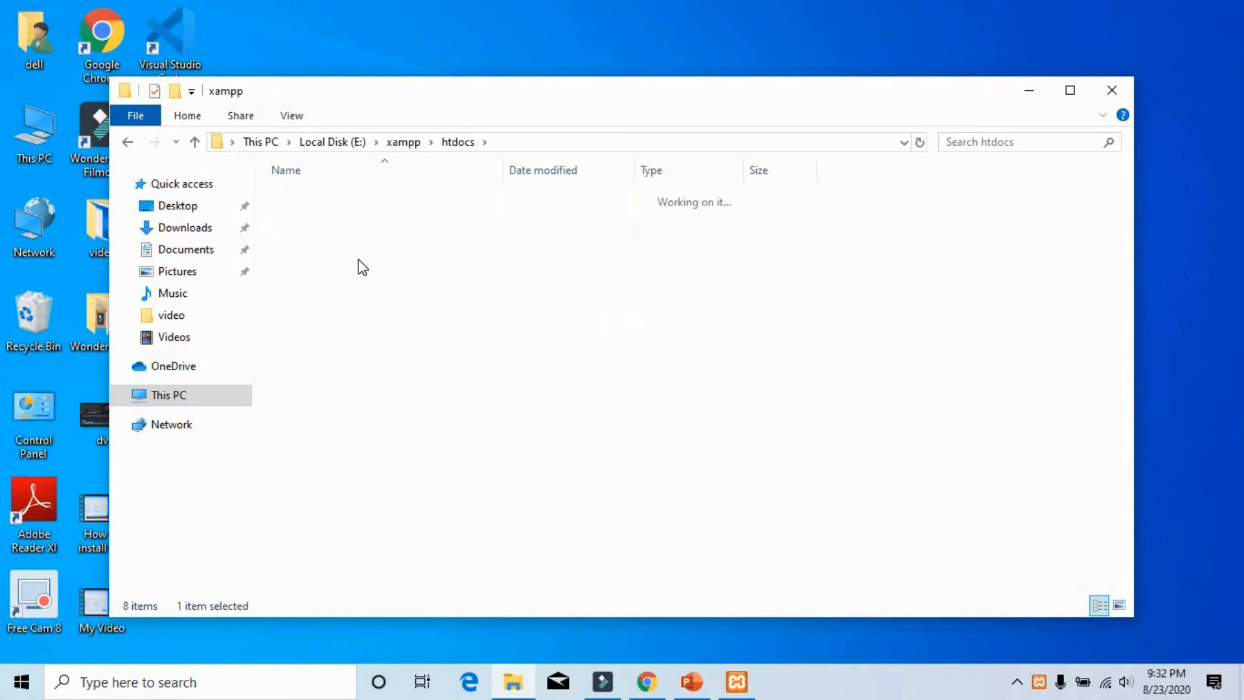
- Return to the htdocs folder, create a new folder named myapp in it, and open that folder
{"action": "key", "text": "alt+Left"}
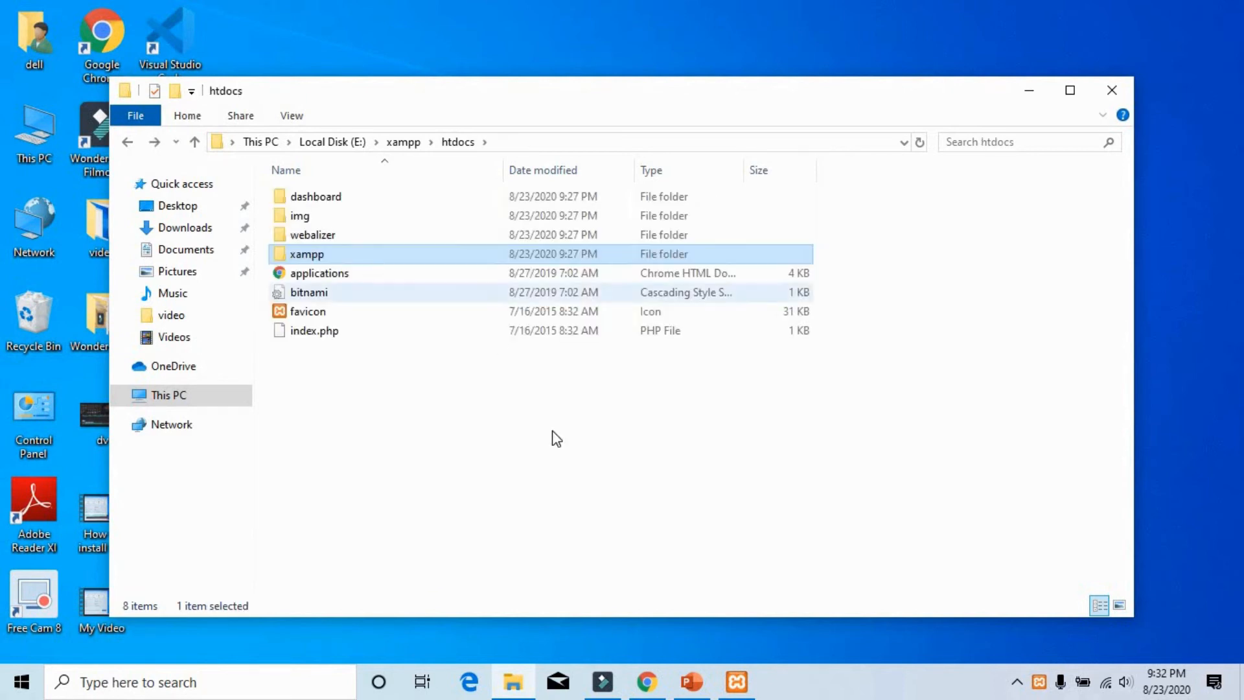
{"action": "right_click", "coordinate": [554, 437]}
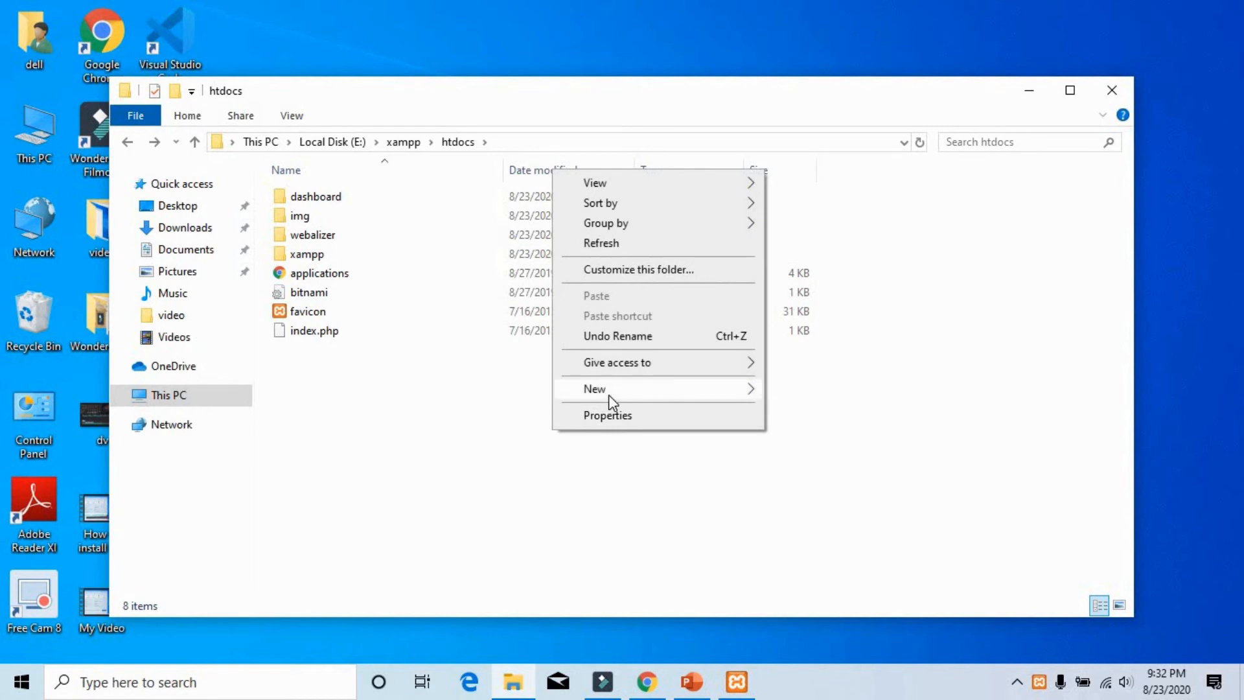
{"action": "mouse_move", "coordinate": [608, 390]}
{"action": "left_click", "coordinate": [797, 392]}
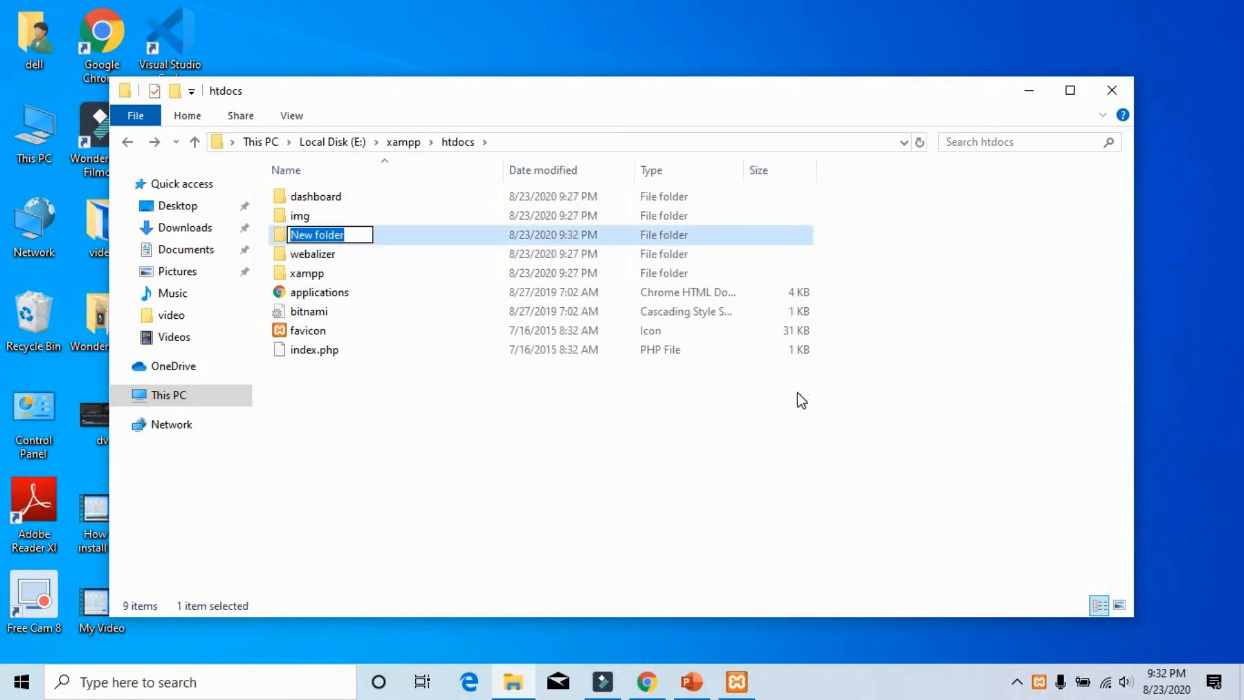
{"action": "type", "text": ","}
{"action": "type", "text": "myfi"}
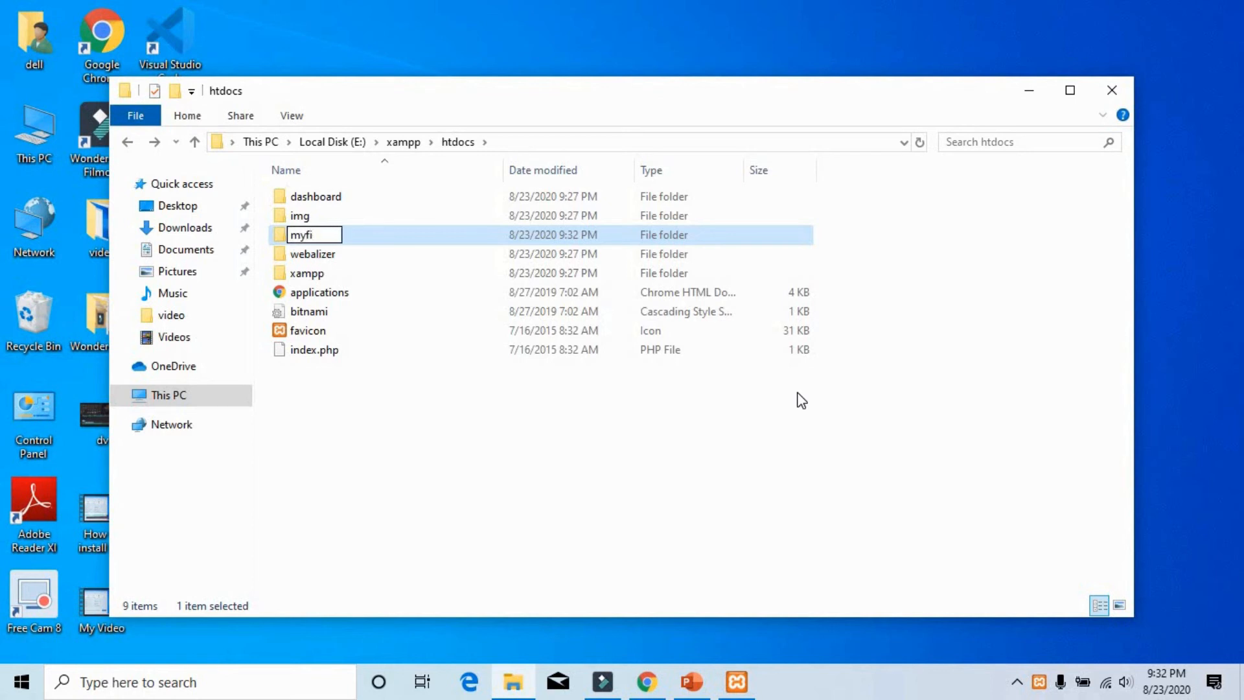
{"action": "key", "text": "BackSpace"}
{"action": "key", "text": "BackSpace"}
{"action": "type", "text": "app"}
{"action": "key", "text": "Return"}
{"action": "key", "text": "Return"}
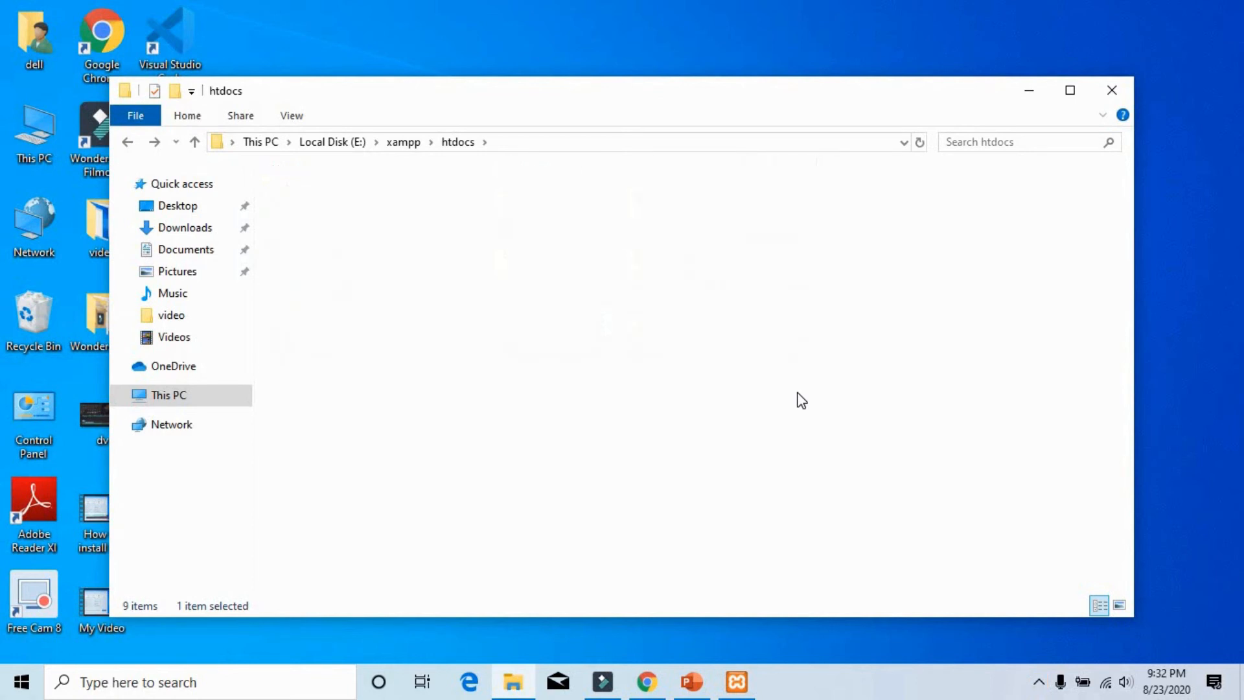
- Open a command prompt in the myapp folder and run "code ." to open the folder in Visual Studio Code
{"action": "left_click", "coordinate": [652, 140]}
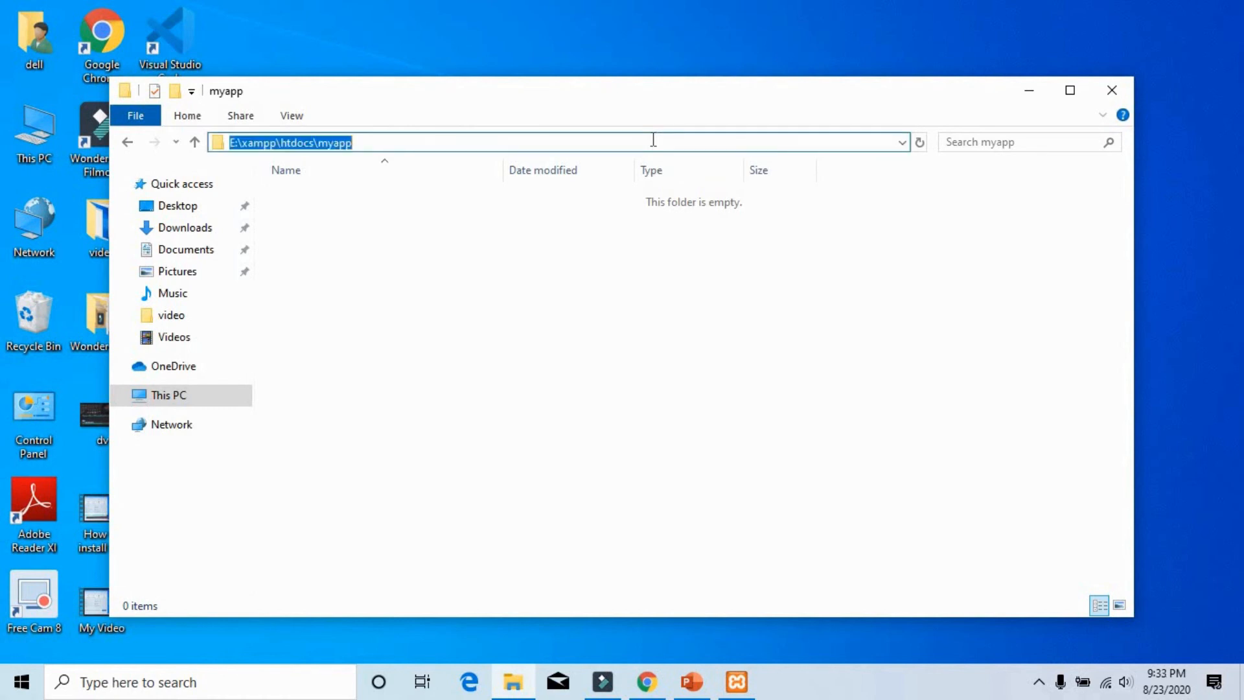
{"action": "type", "text": "cmd"}
{"action": "key", "text": "Return"}
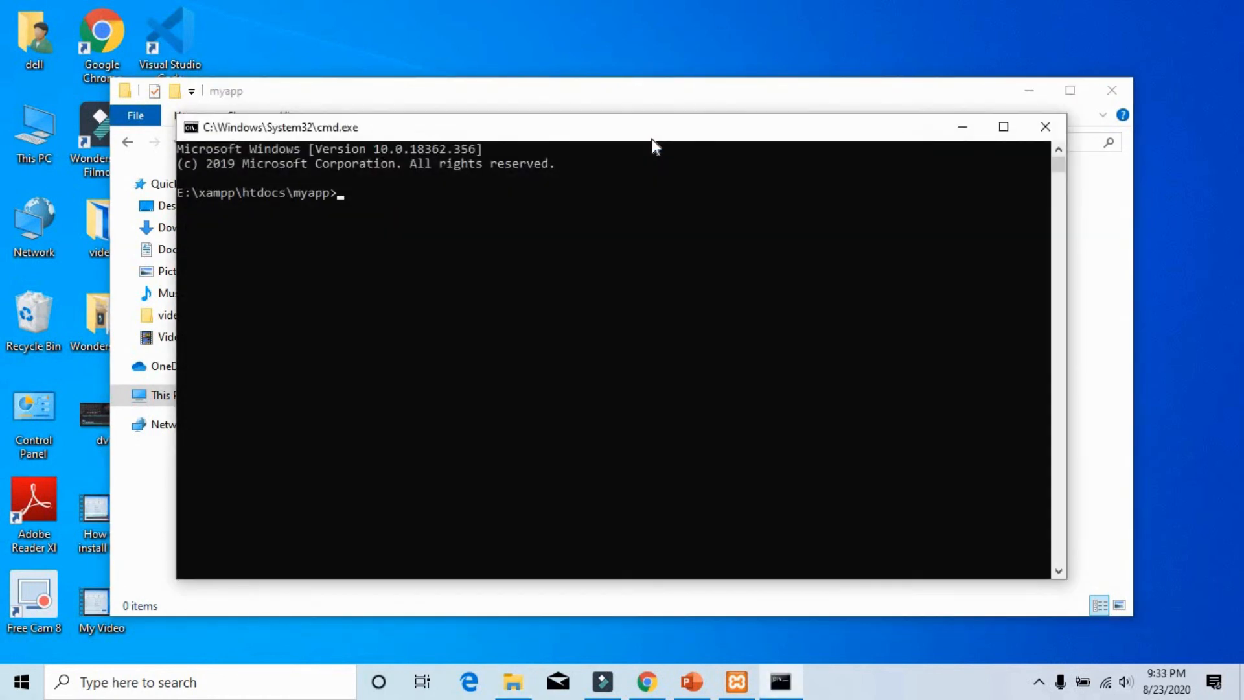
{"action": "type", "text": "code ."}
{"action": "key", "text": "Return"}
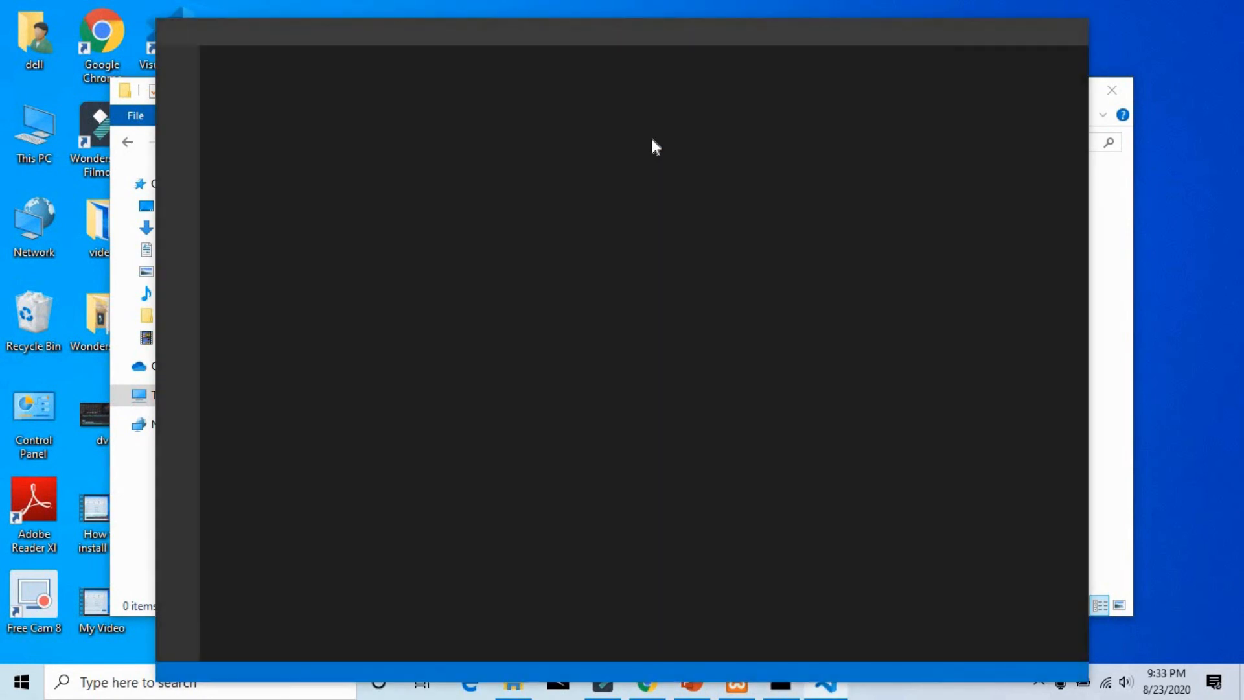
- Create a new file named index.php in the myapp folder
{"action": "left_click", "coordinate": [342, 108]}
{"action": "type", "text": "inde"}
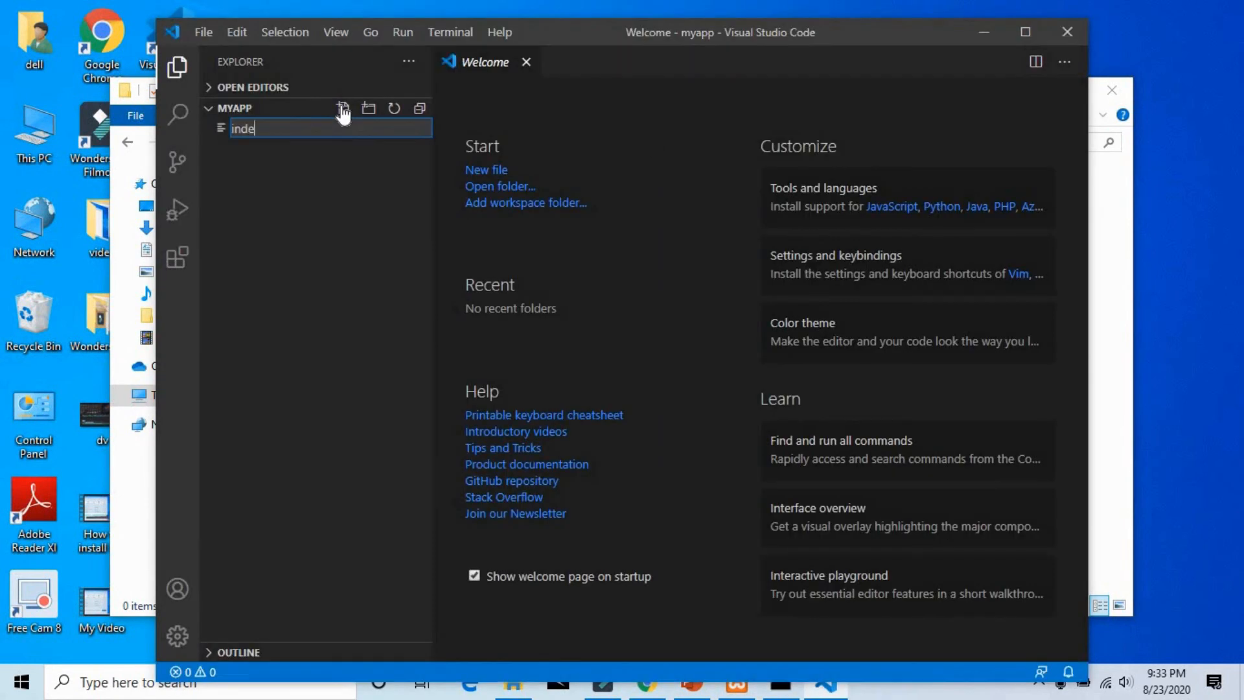
{"action": "type", "text": "x.php"}
{"action": "key", "text": "Return"}
- Write a PHP block in index.php containing echo "this is my first app"; and save the file
{"action": "type", "text": "<?php?>"}
{"action": "key", "text": "Left"}
{"action": "key", "text": "Left"}
{"action": "key", "text": "Return"}
{"action": "key", "text": "Return"}
{"action": "key", "text": "Up"}
{"action": "type", "text": "echo \"thi"}
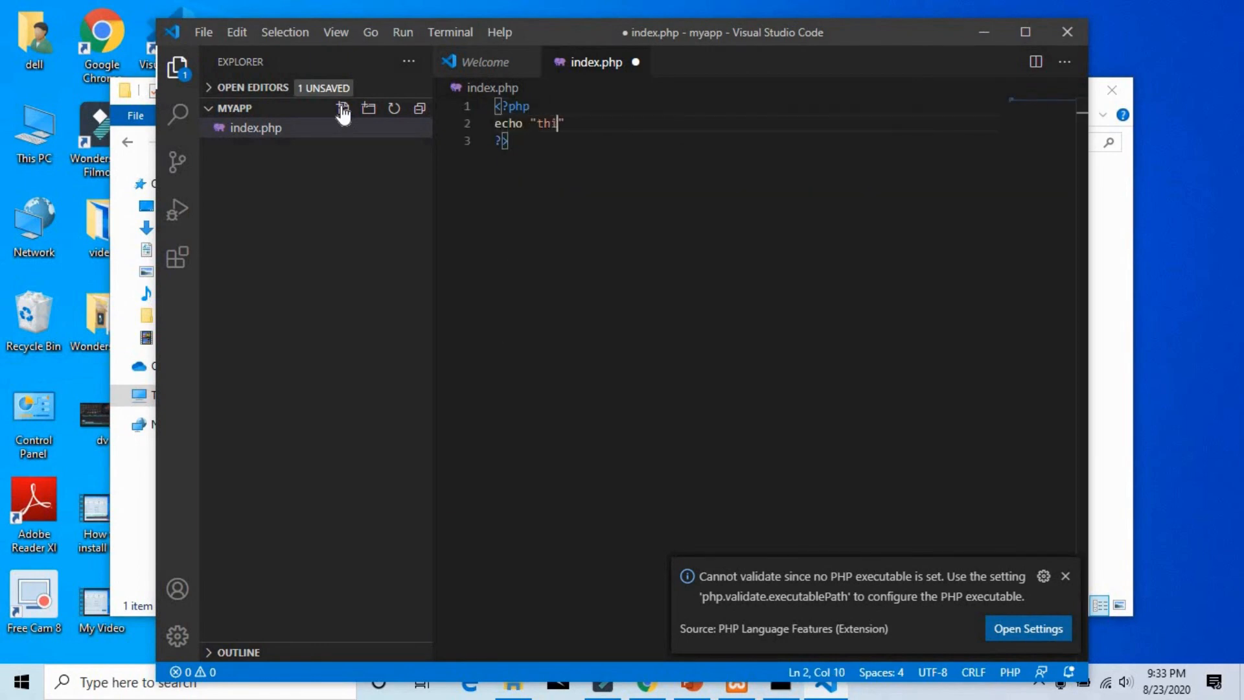
{"action": "type", "text": "s is my first app\";"}
{"action": "key", "text": "ctrl+s"}
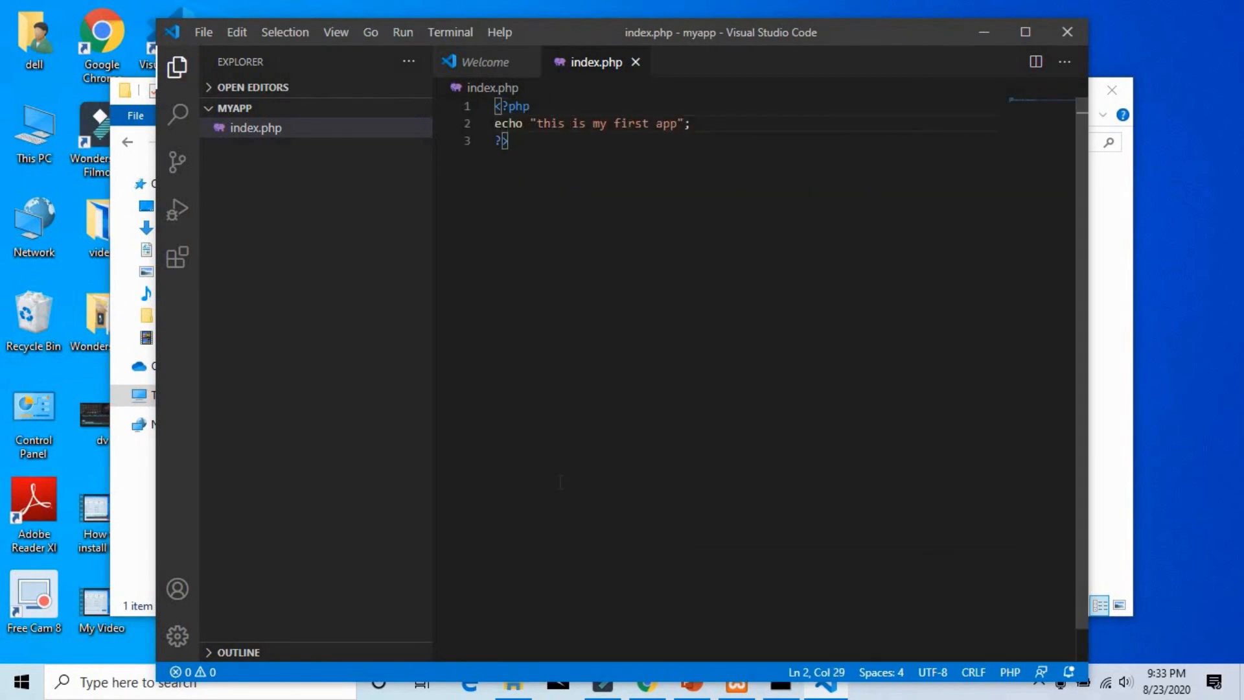
- Switch to Chrome, load localhost/myapp in a new tab, and select the text output on the page
{"action": "left_click", "coordinate": [654, 695]}
{"action": "left_click", "coordinate": [458, 15]}
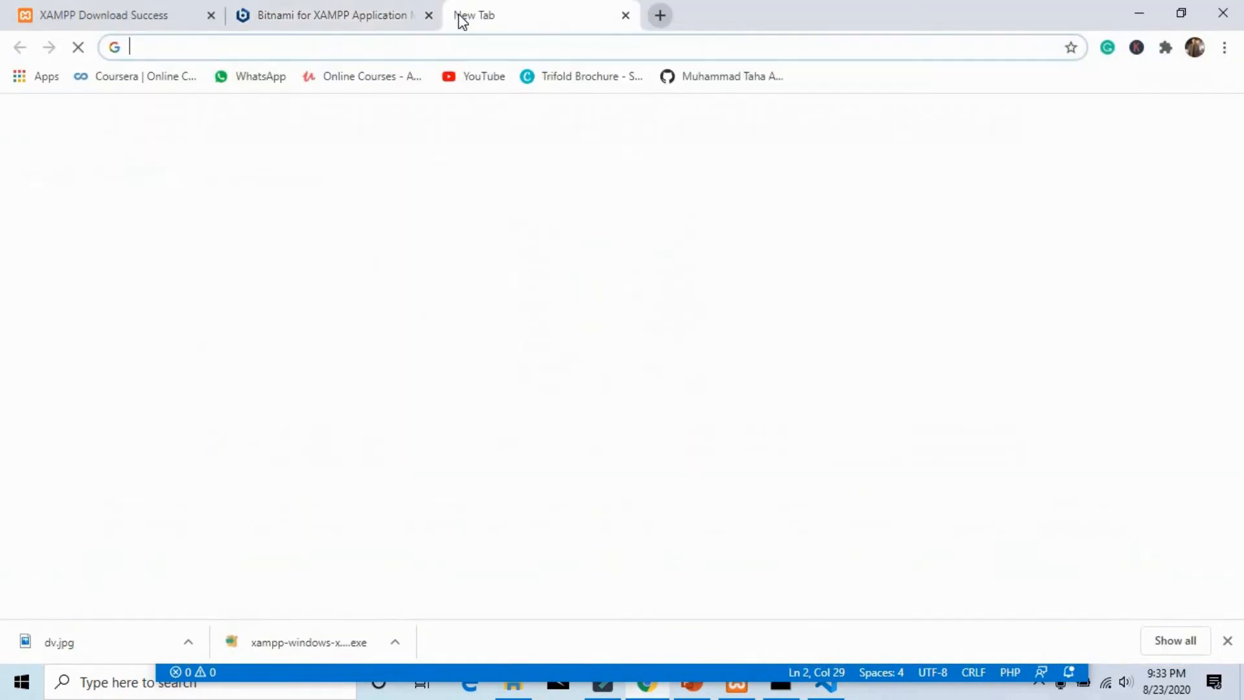
{"action": "type", "text": "local"}
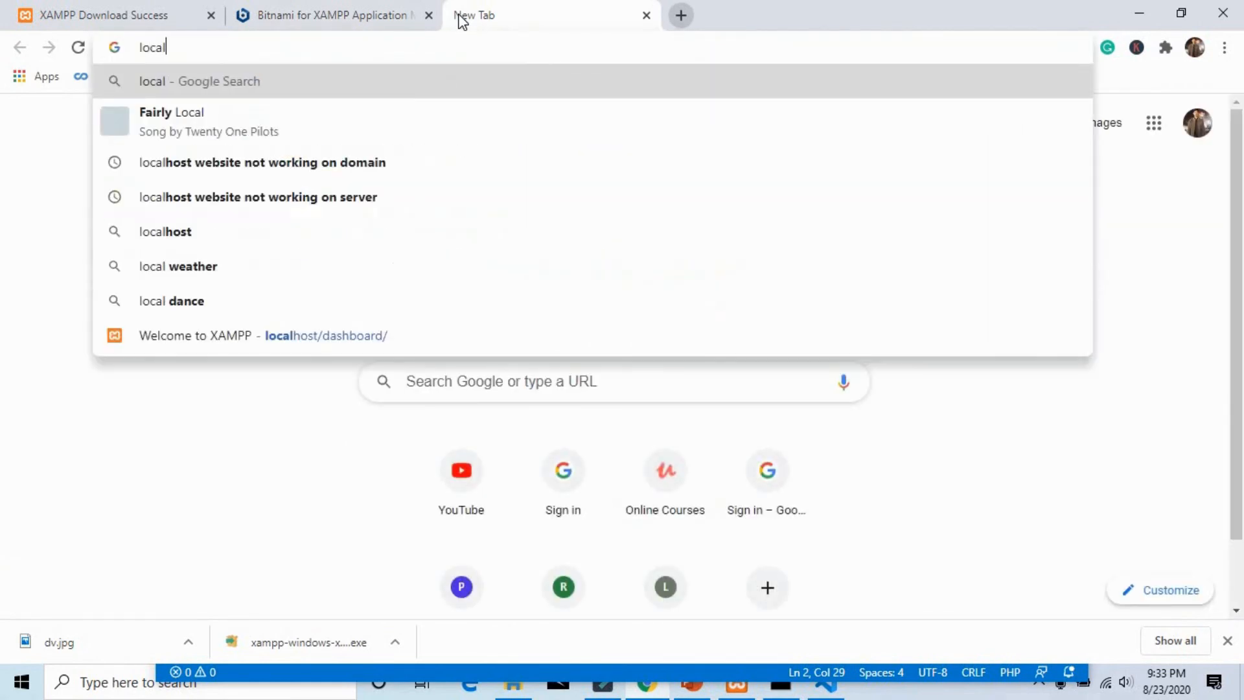
{"action": "type", "text": "host"}
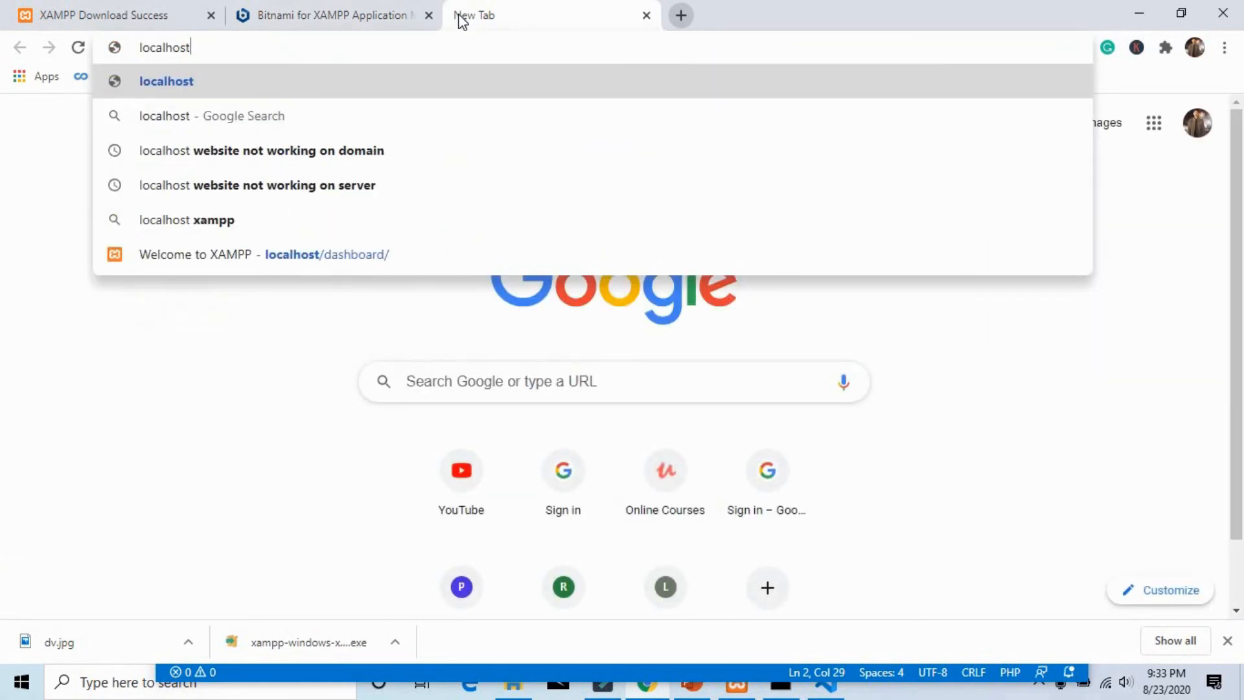
{"action": "type", "text": "/"}
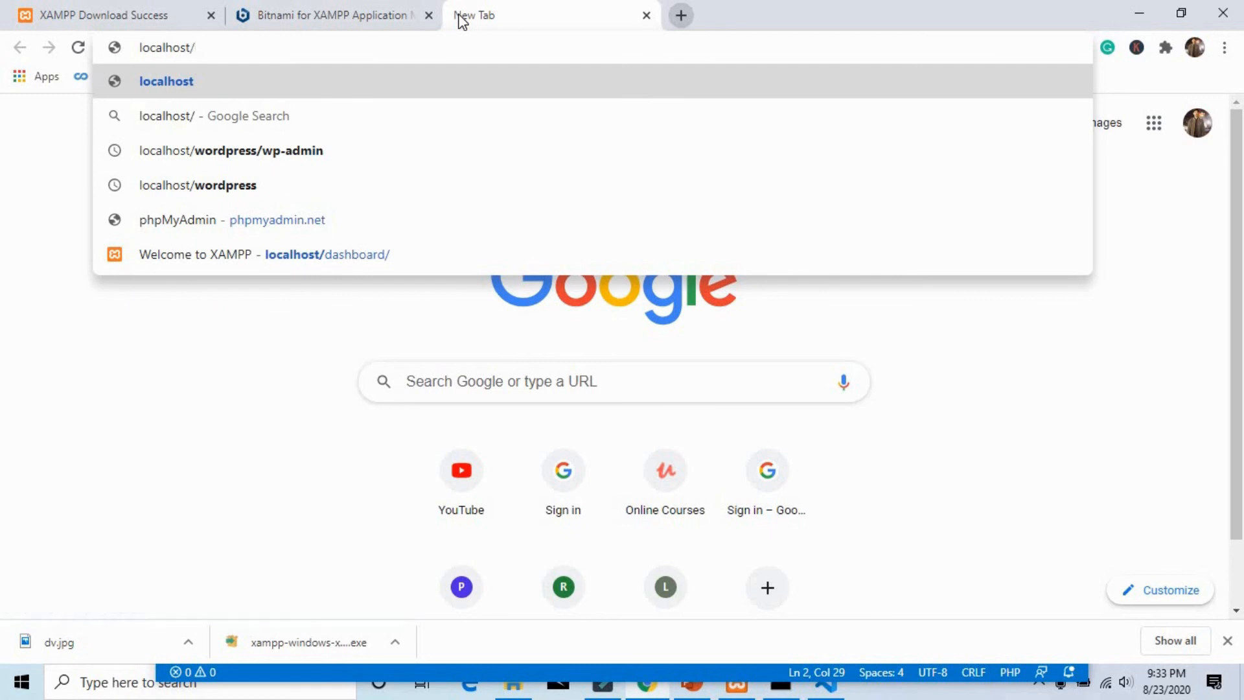
{"action": "type", "text": "mya"}
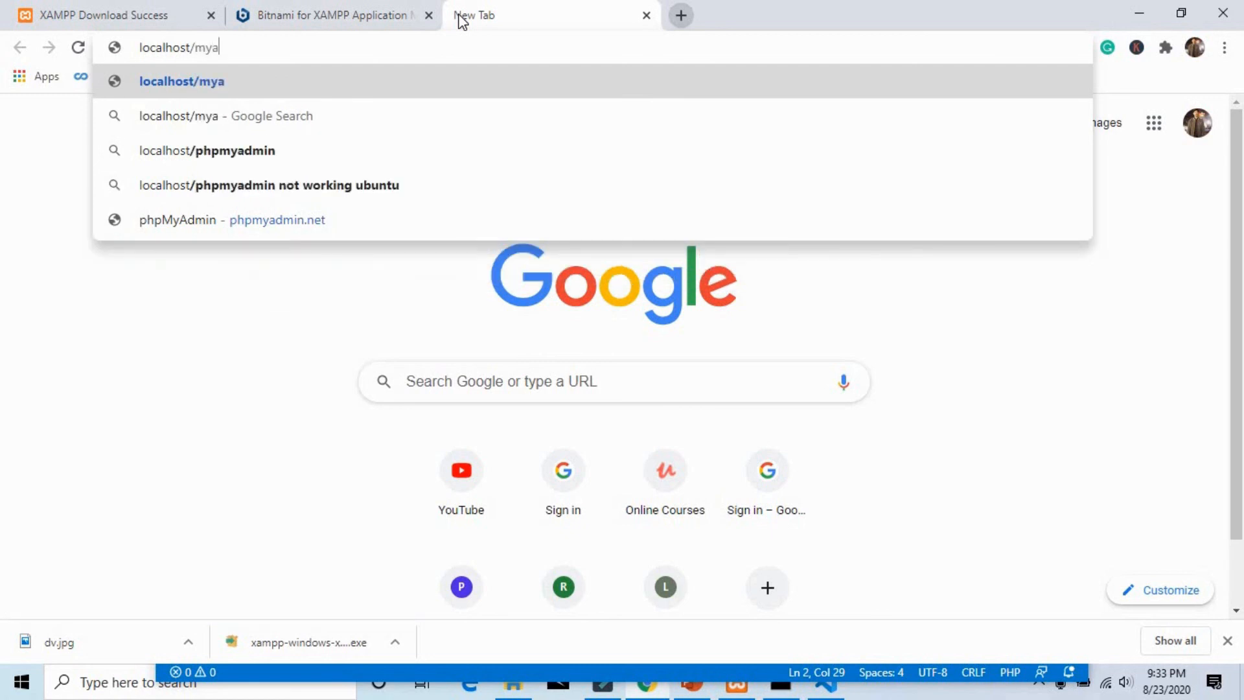
{"action": "type", "text": "pp"}
{"action": "key", "text": "Return"}
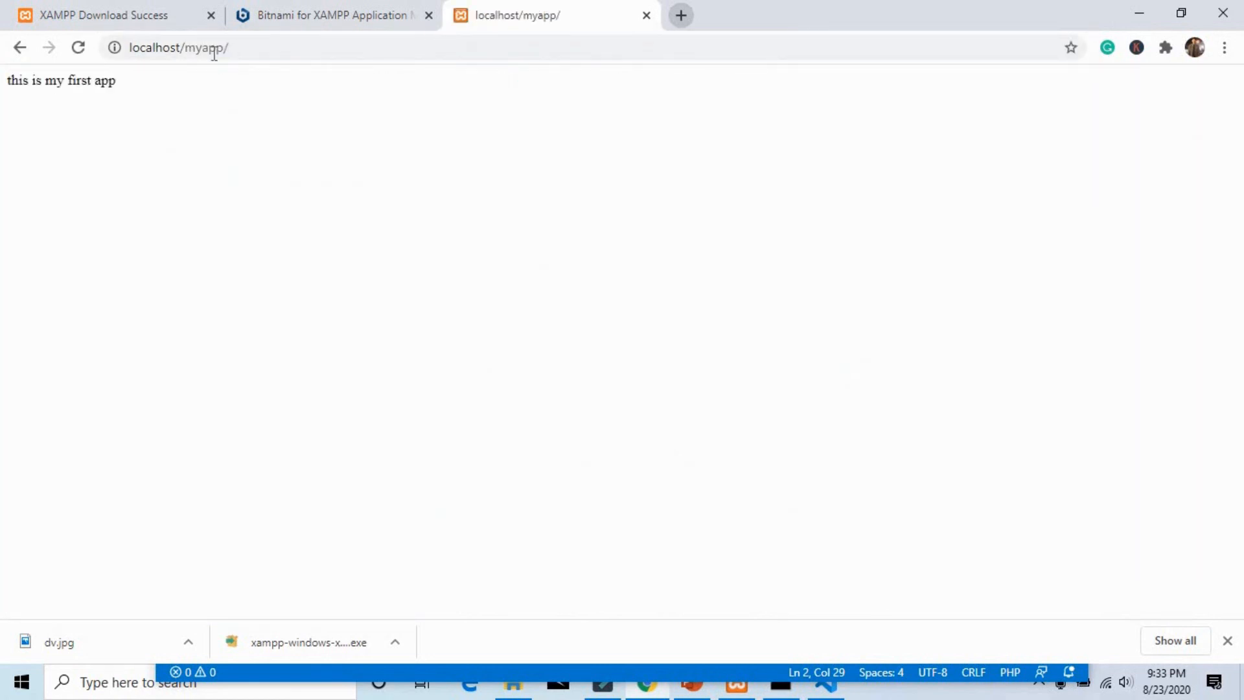
{"action": "left_click_drag", "start_coordinate": [148, 85], "coordinate": [1, 91]}
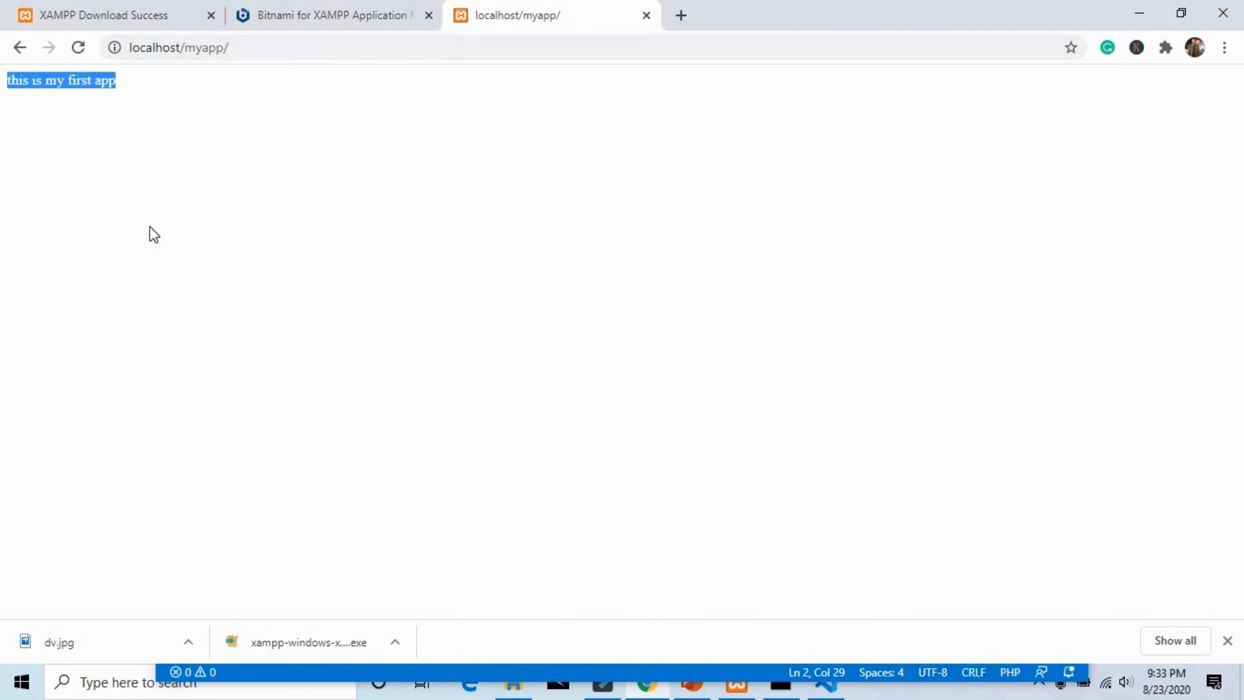